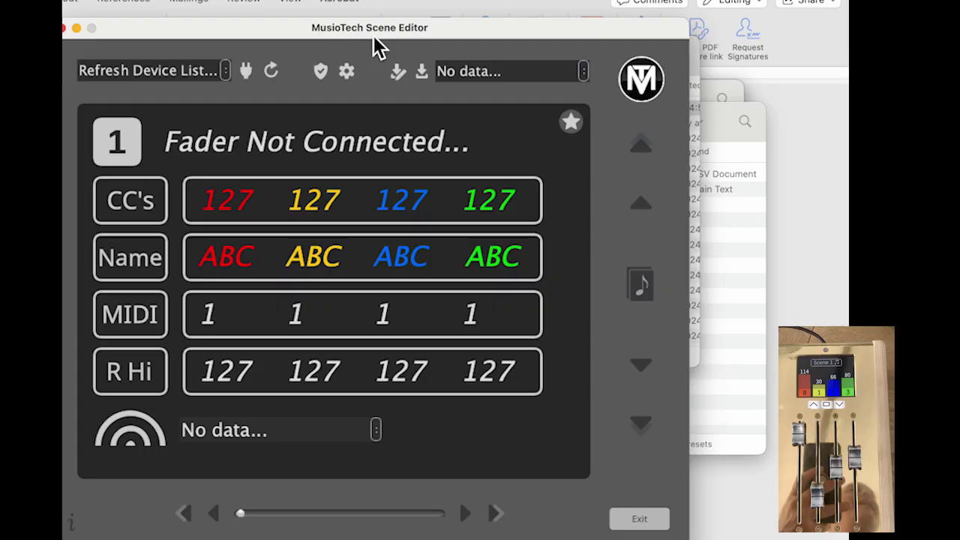
Reposition the editor window and connect to Fader Presidential via Refresh Ports after rebooting it
left_click_drag(373, 36, 390, 15)
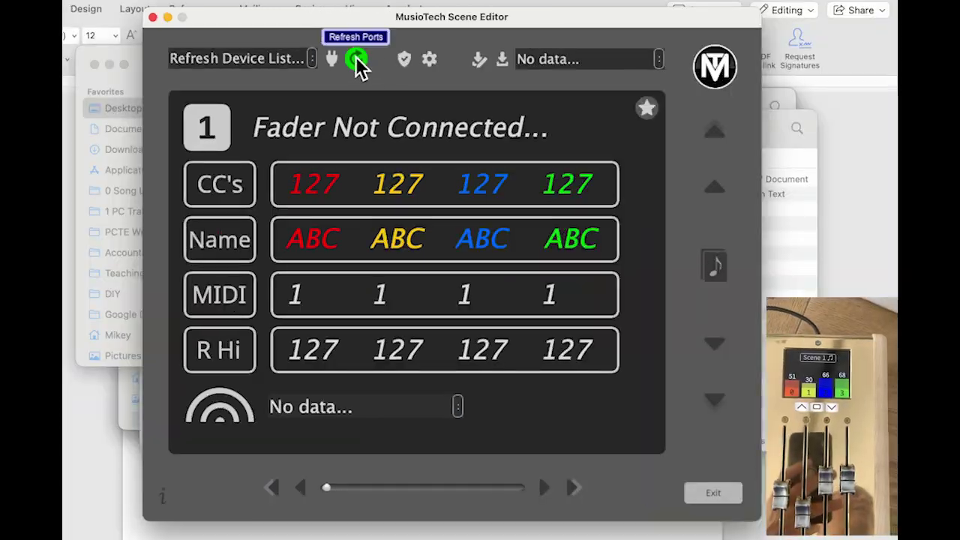
left_click(357, 60)
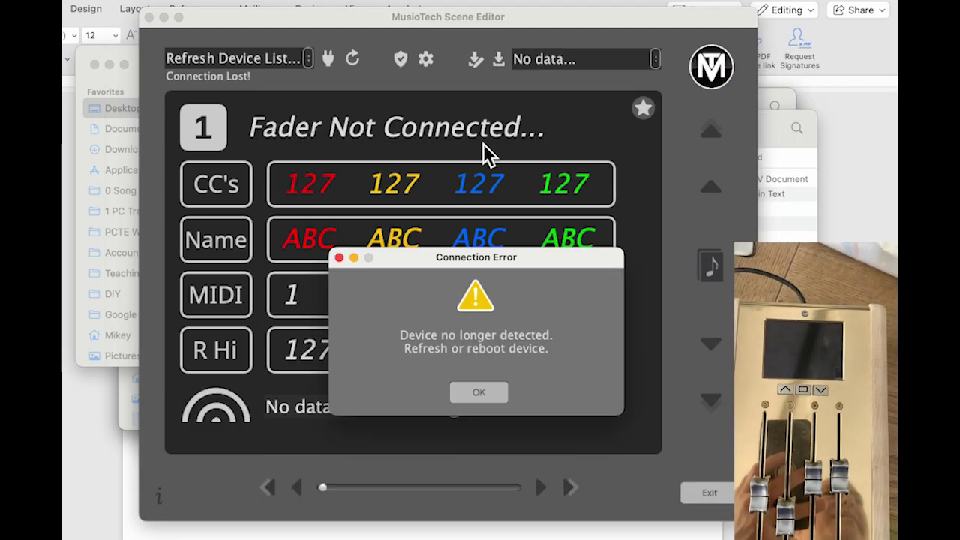
left_click(483, 398)
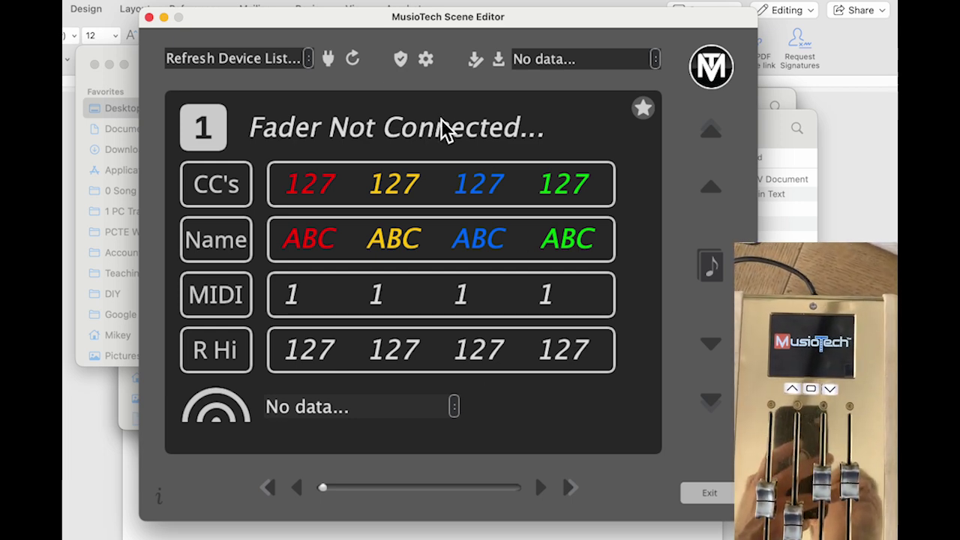
left_click(355, 64)
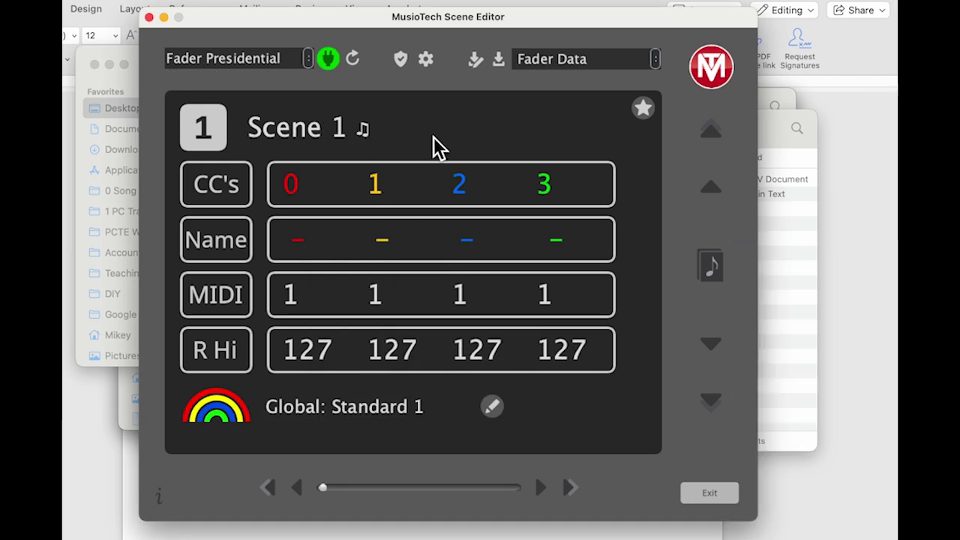
Move through Scene 1's fields and select the first CC value
key("Tab")
key("Tab")
key("Tab")
key("Tab")
key("Tab")
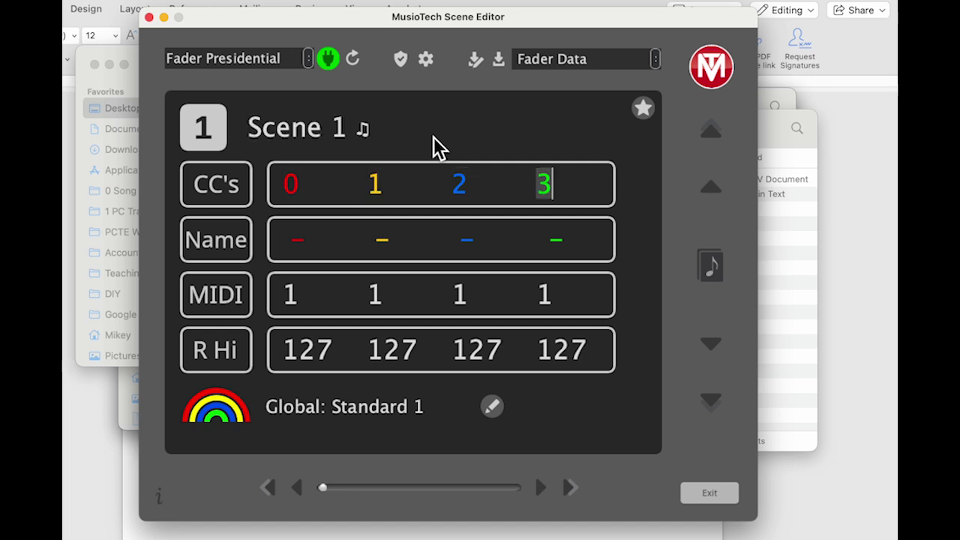
key("Tab")
key("Tab")
key("Tab")
key("Tab")
key("Tab")
key("Tab")
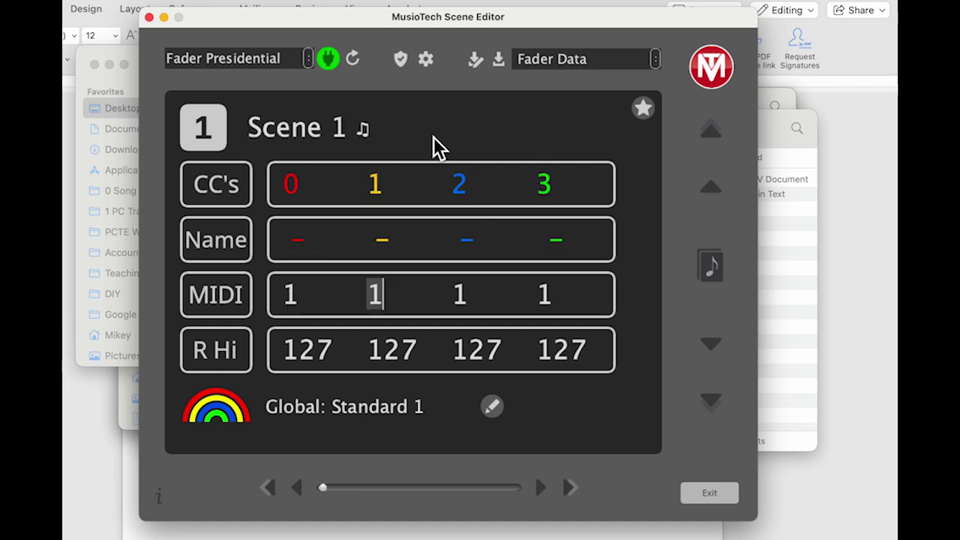
key("Tab")
key("Tab")
key("shift+Tab")
key("shift+Tab")
key("shift+Tab")
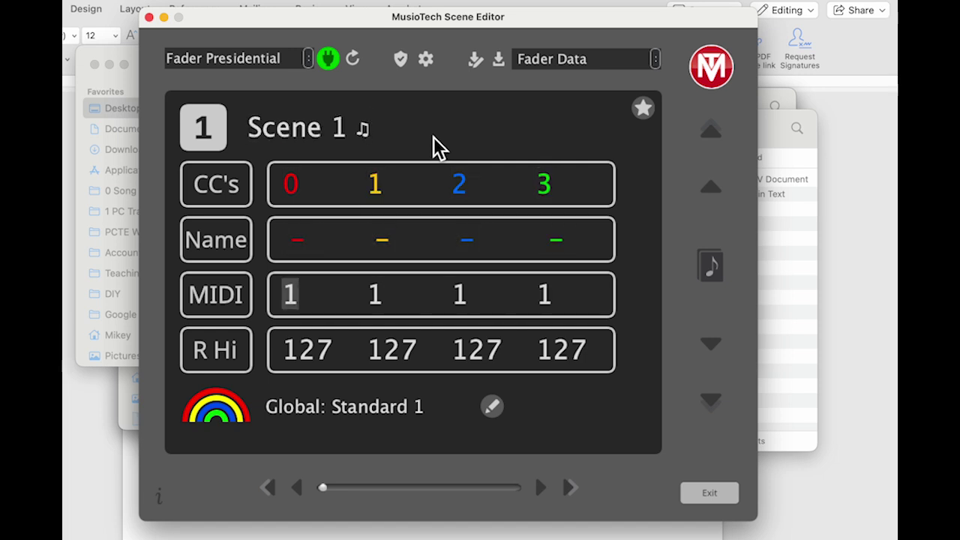
key("shift+Tab")
key("shift+Tab")
key("shift+Tab")
key("shift+Tab")
key("shift+Tab")
key("shift+Tab")
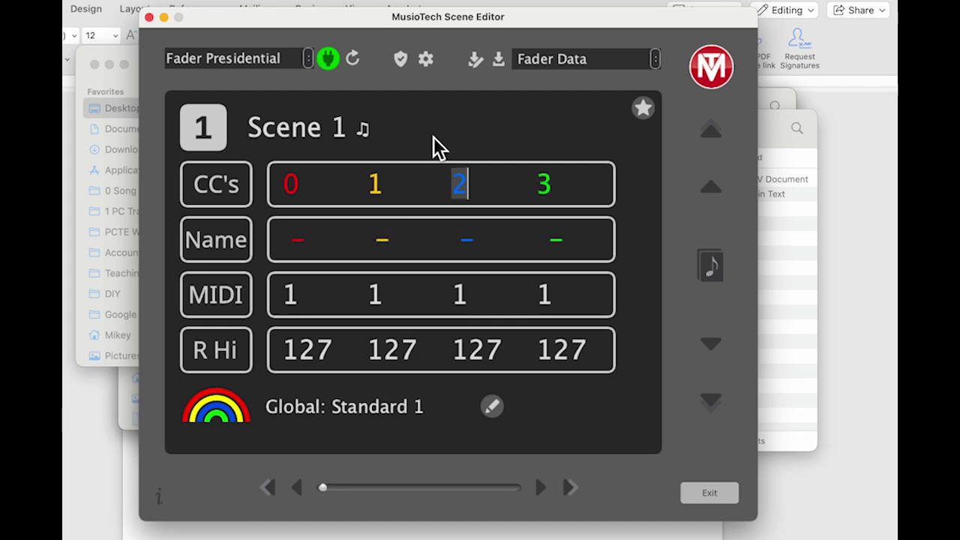
left_click(296, 193)
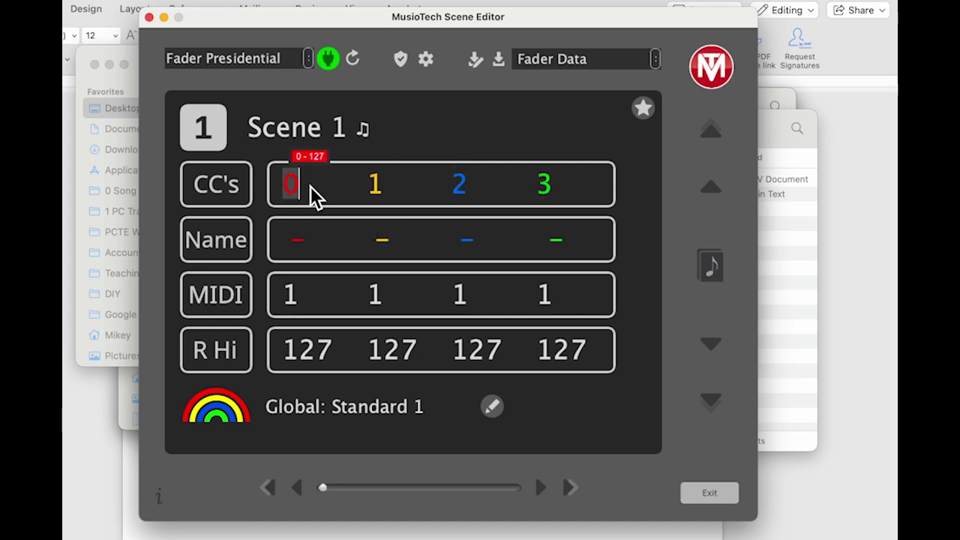
left_click(255, 133)
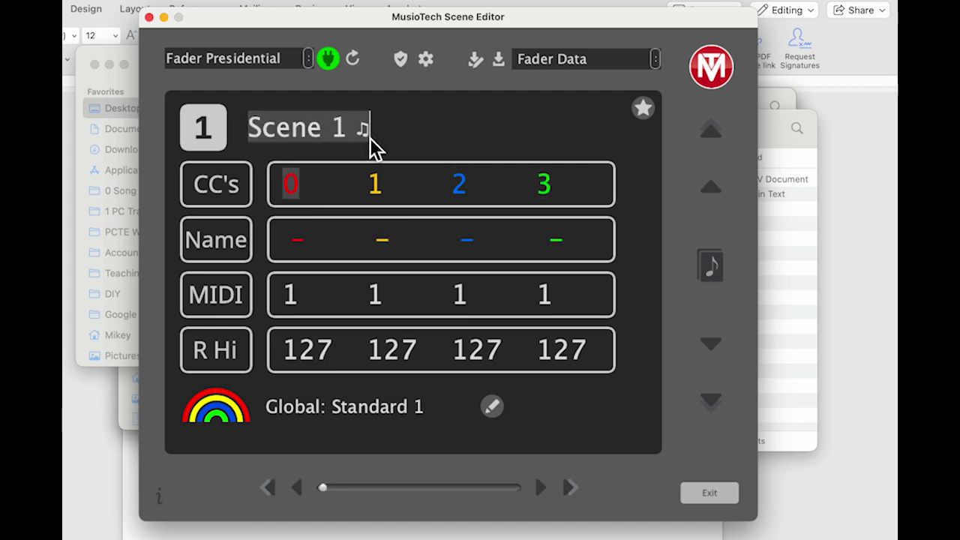
left_click(294, 195)
Replace the invalid first entry and enter CC numbers 1, 2, 11 and 64
type("Y")
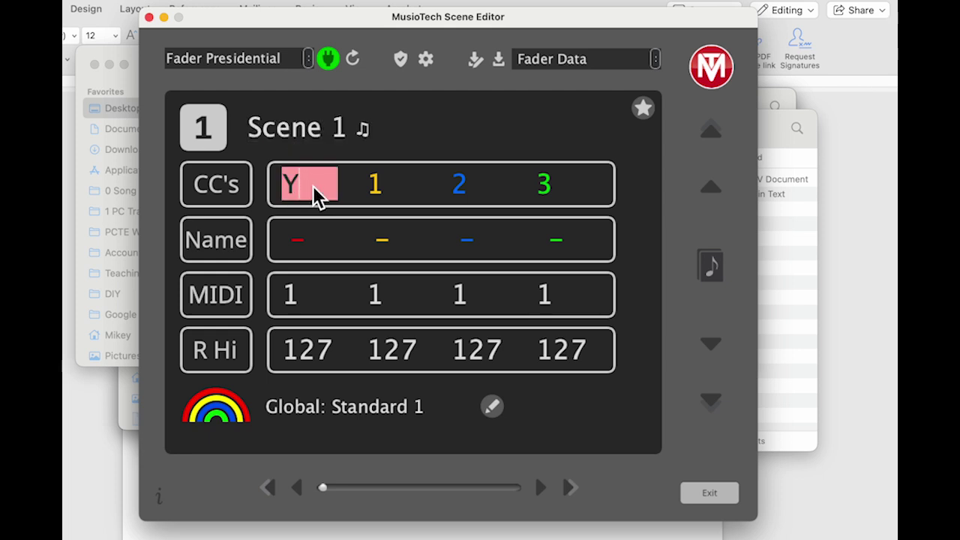
key("BackSpace")
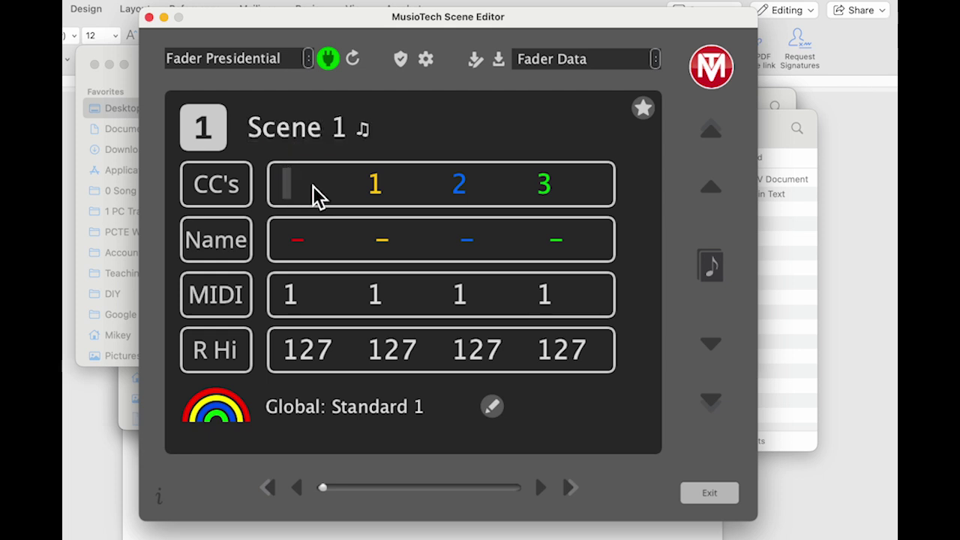
type("1")
key("Tab")
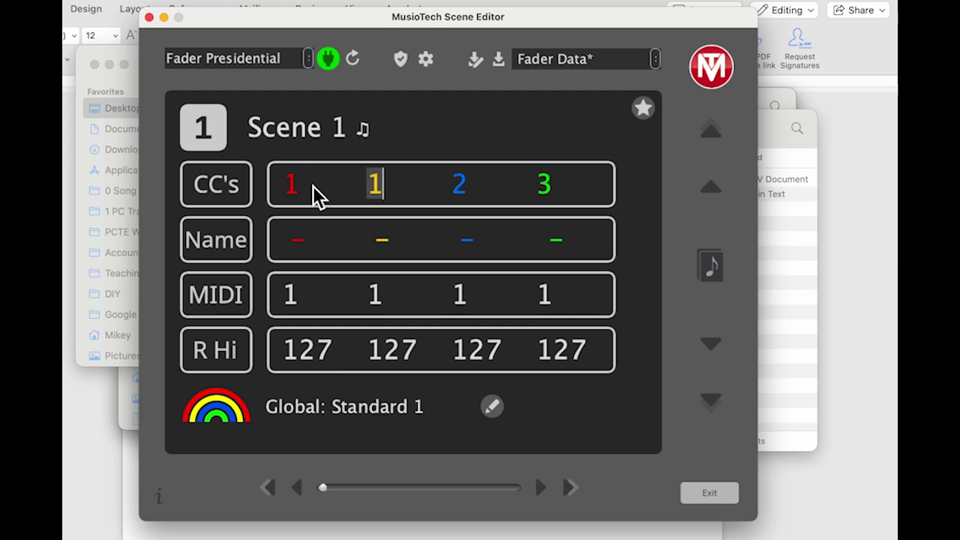
type("2")
key("Tab")
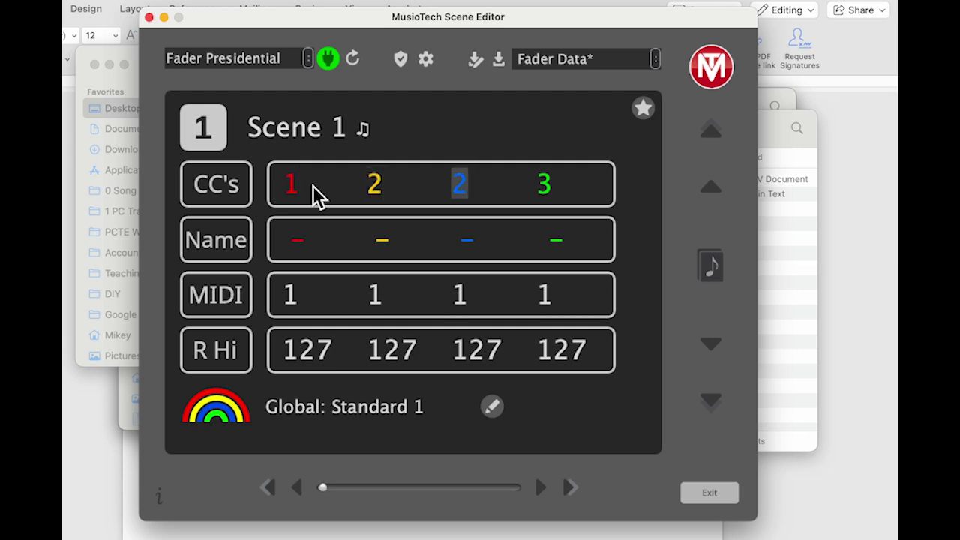
type("11")
key("Tab")
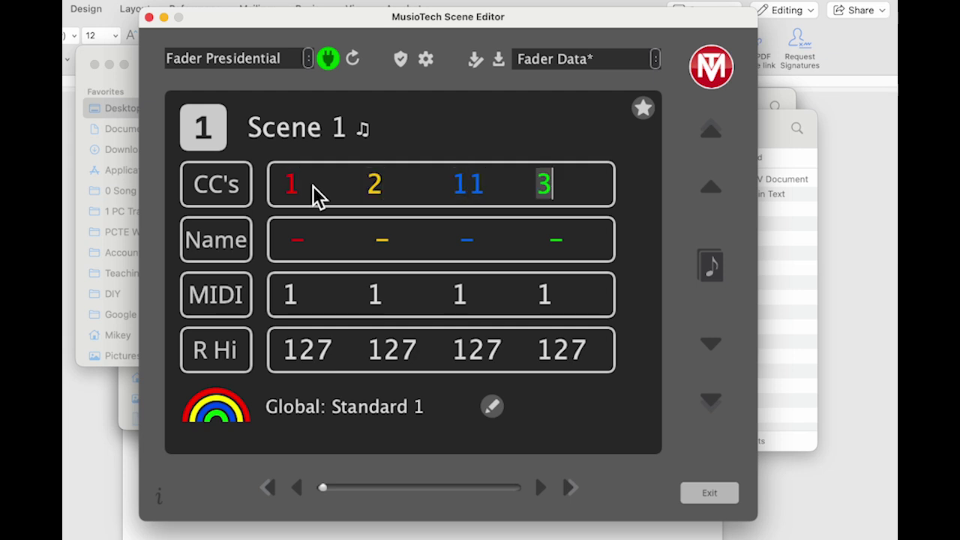
type("64")
key("Tab")
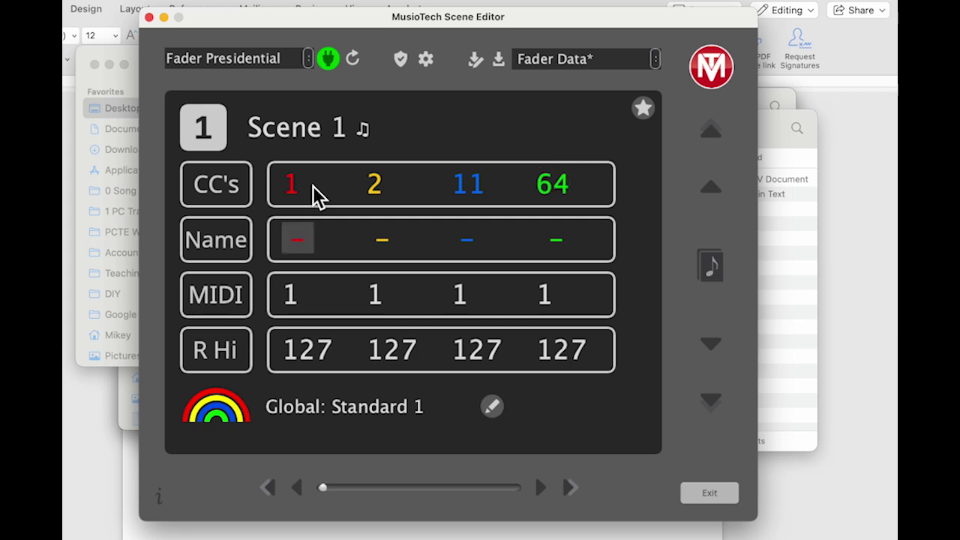
Enter fader names MOD, BRE, EXP and SUS for CCs 1, 2, 11 and 64
type("MO")
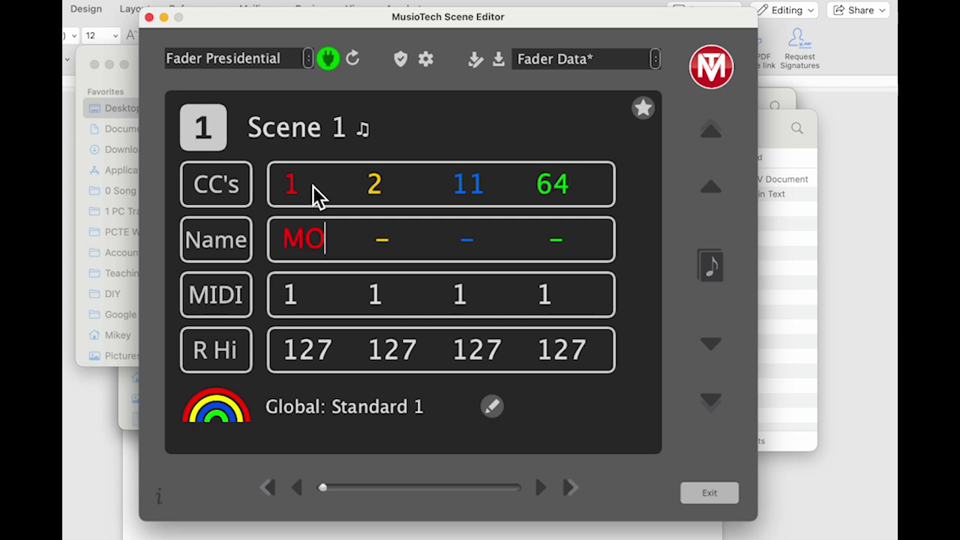
type("D")
key("Tab")
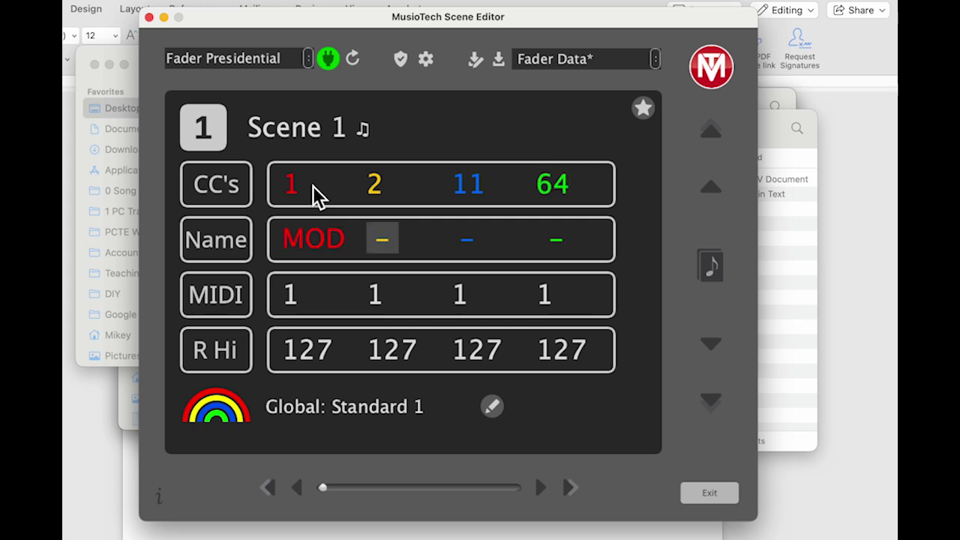
type("BRE")
key("Tab")
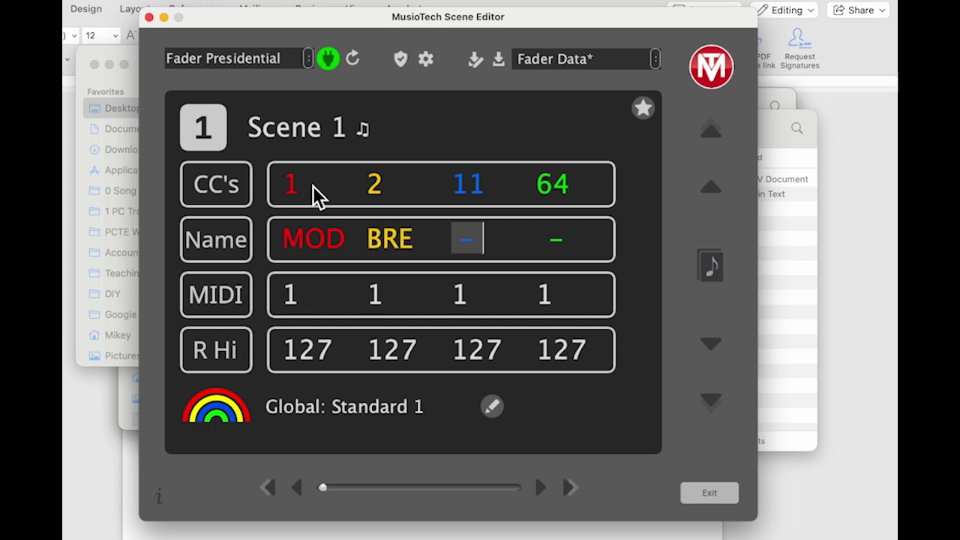
type("EXP")
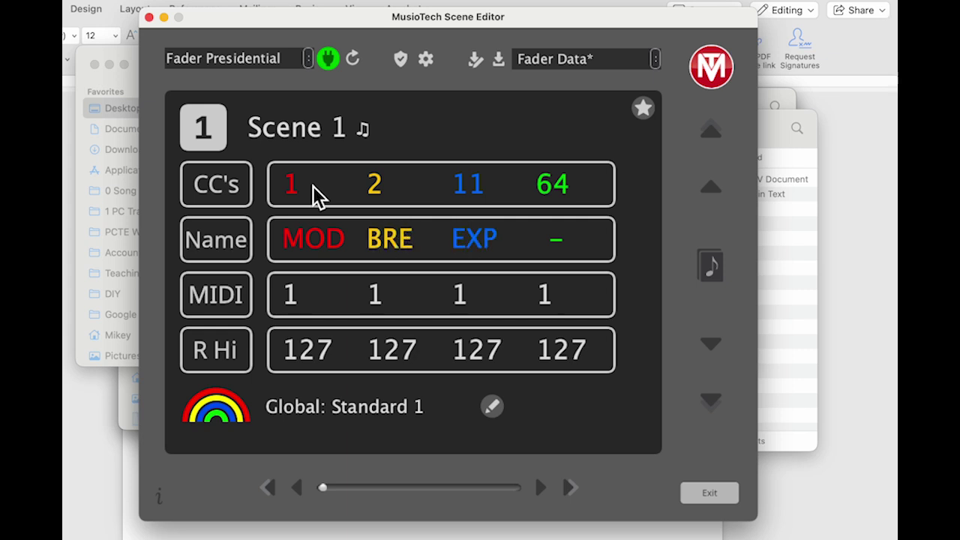
key("Tab")
type("SUS")
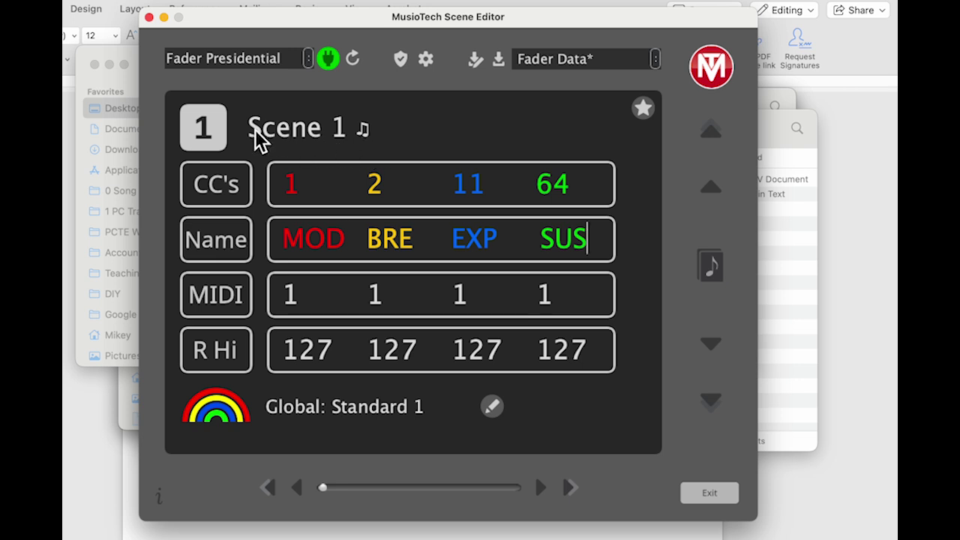
Select the Scene 1 name and append a heart and an eighth note special character
left_click_drag(253, 142, 379, 142)
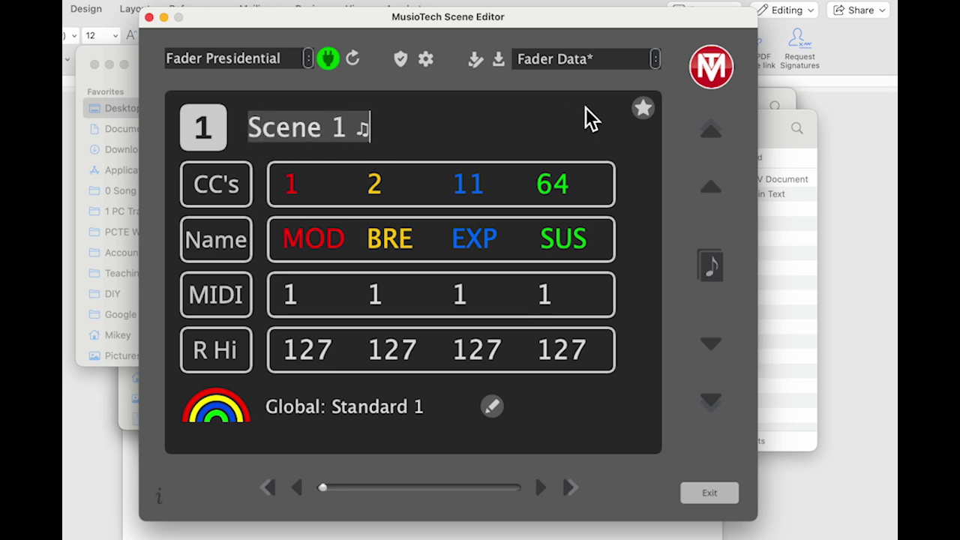
left_click(643, 108)
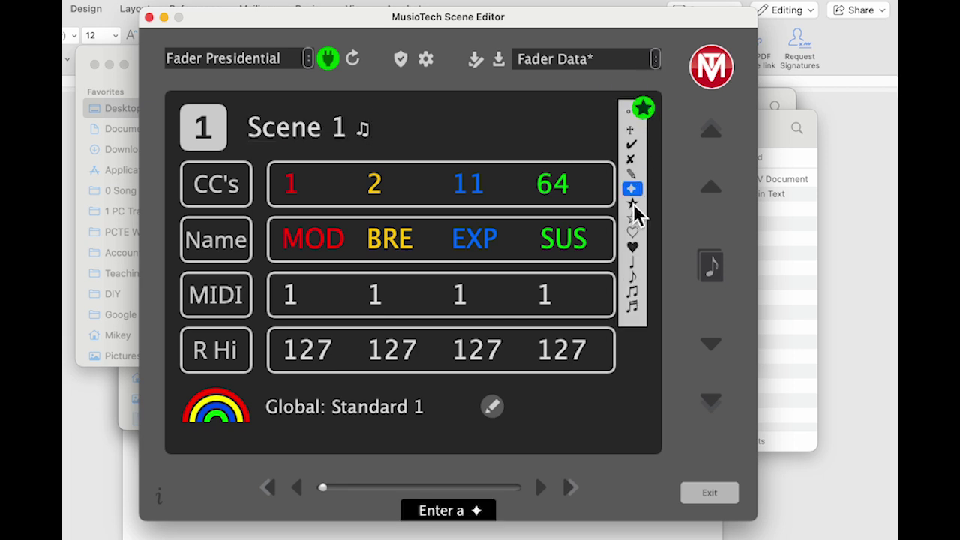
left_click(635, 251)
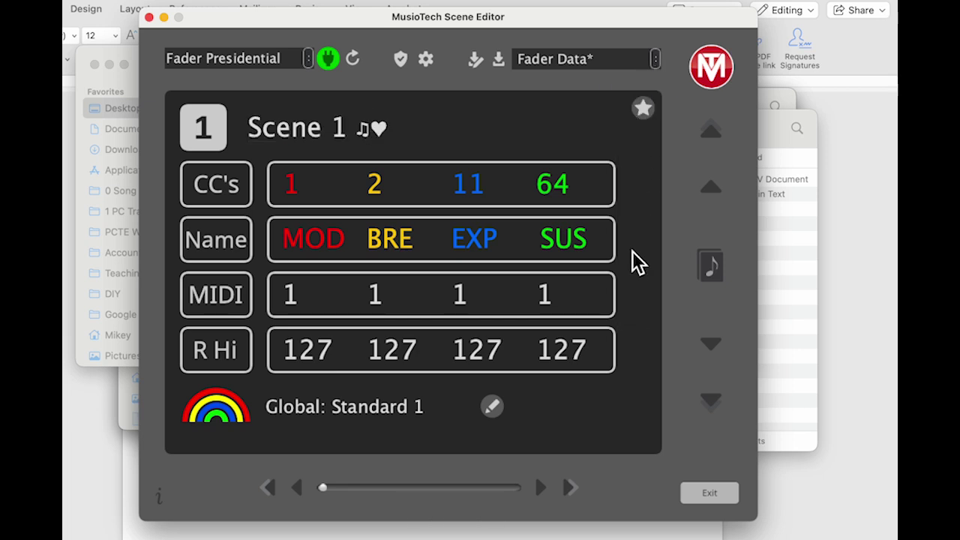
left_click(644, 112)
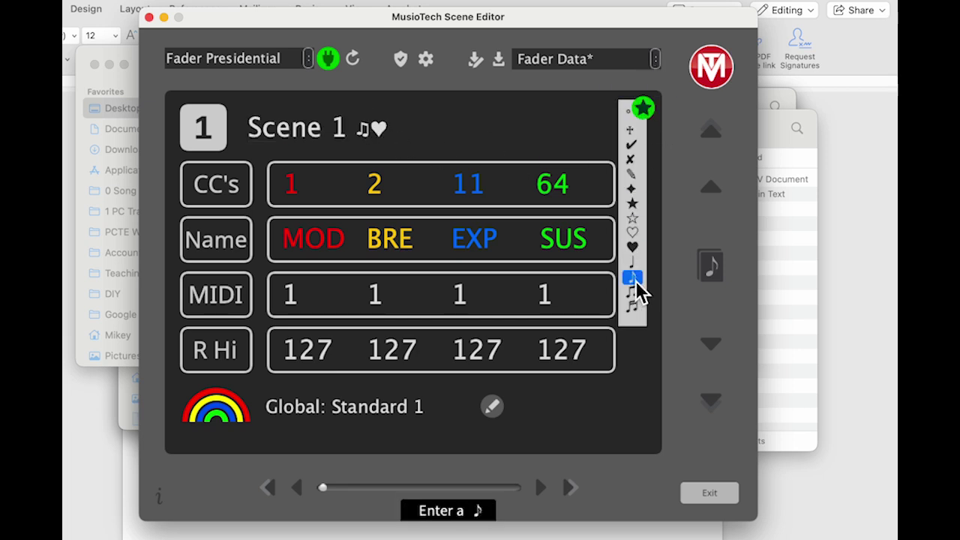
left_click(636, 281)
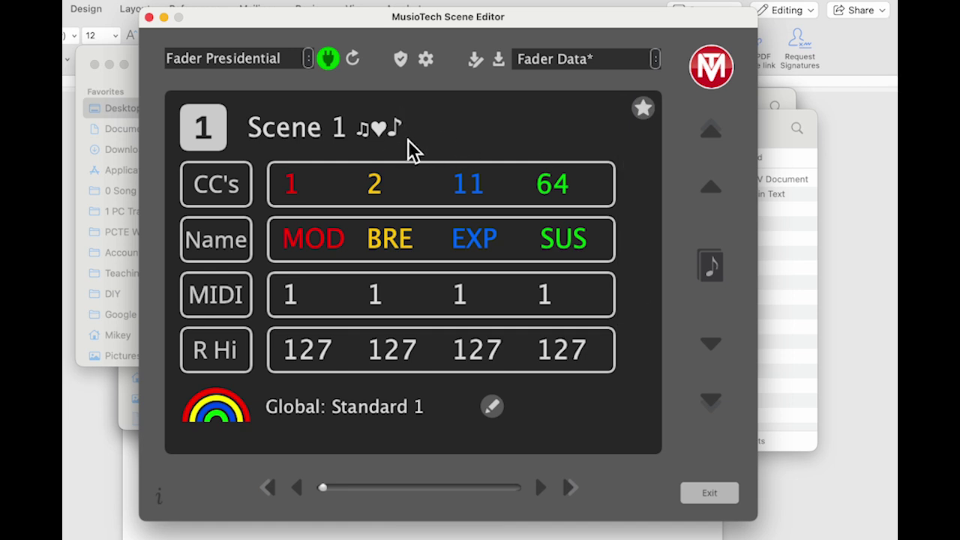
Erase the scene name and retype it as 'Spitfire Brass'
key("BackSpace")
key("BackSpace")
key("BackSpace")
key("BackSpace")
key("BackSpace")
key("BackSpace")
key("BackSpace")
key("BackSpace")
key("BackSpace")
key("BackSpace")
key("BackSpace")
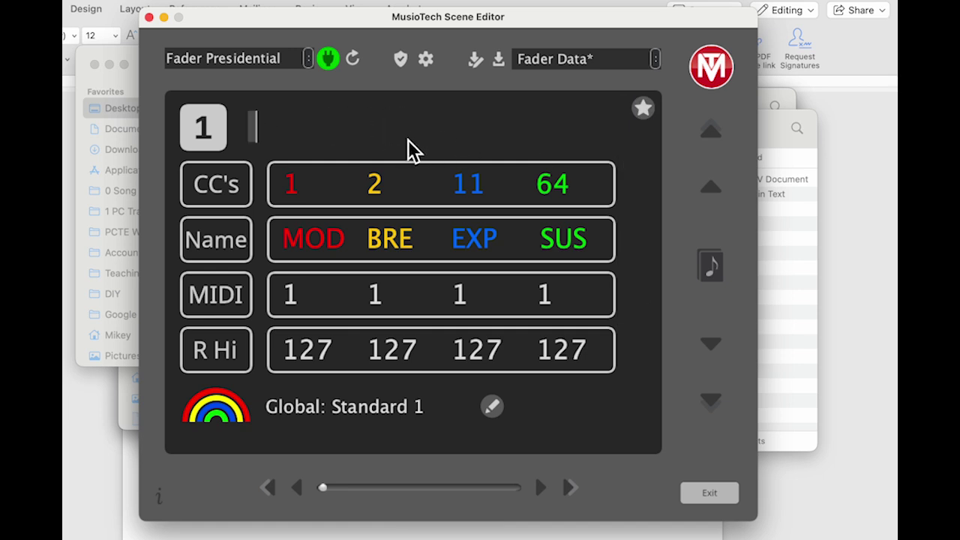
type("SPITF")
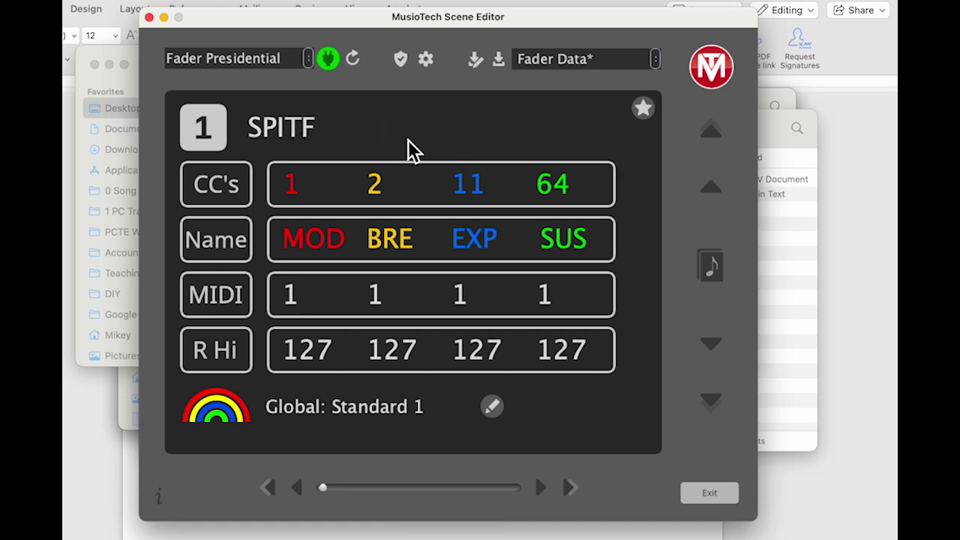
type("IRE B")
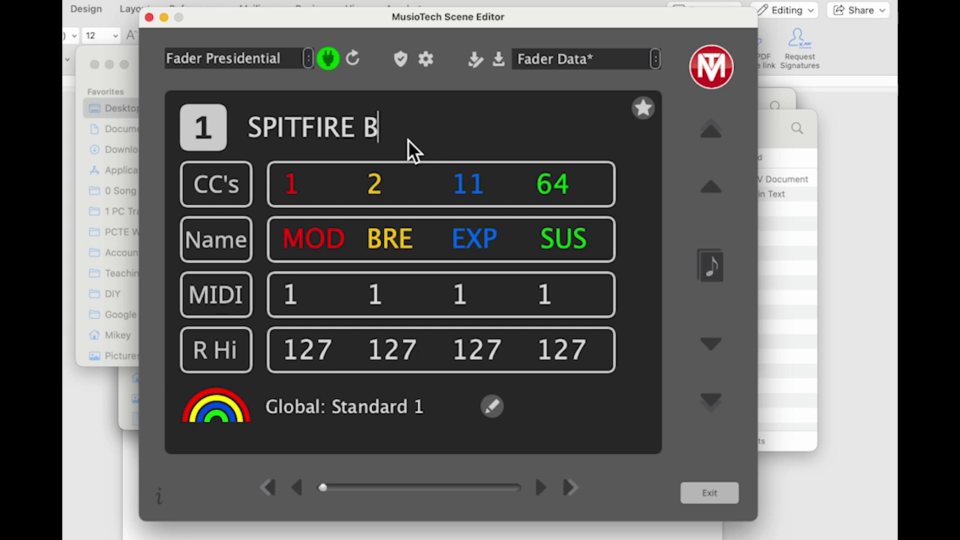
type("RASS")
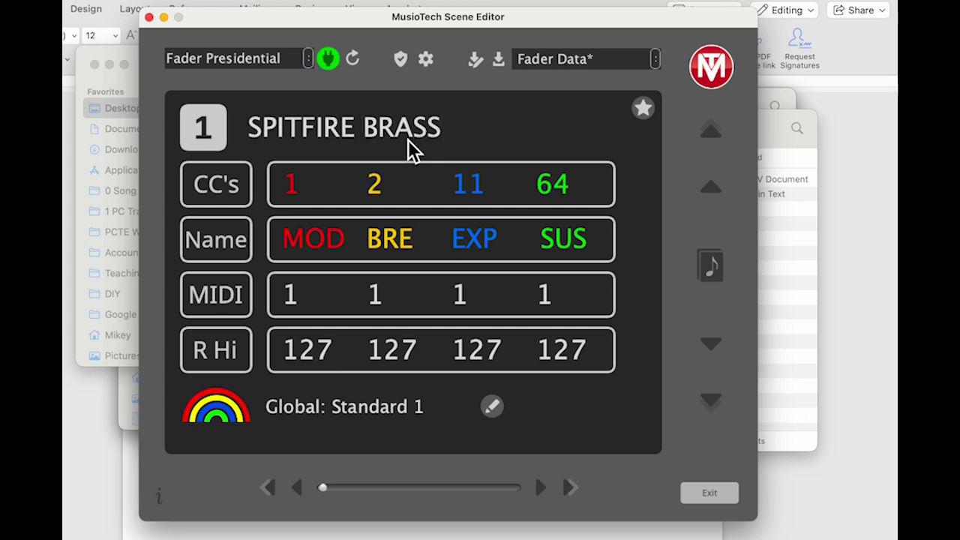
key("BackSpace")
key("BackSpace")
key("BackSpace")
key("BackSpace")
key("BackSpace")
key("BackSpace")
key("BackSpace")
key("BackSpace")
key("BackSpace")
key("BackSpace")
key("BackSpace")
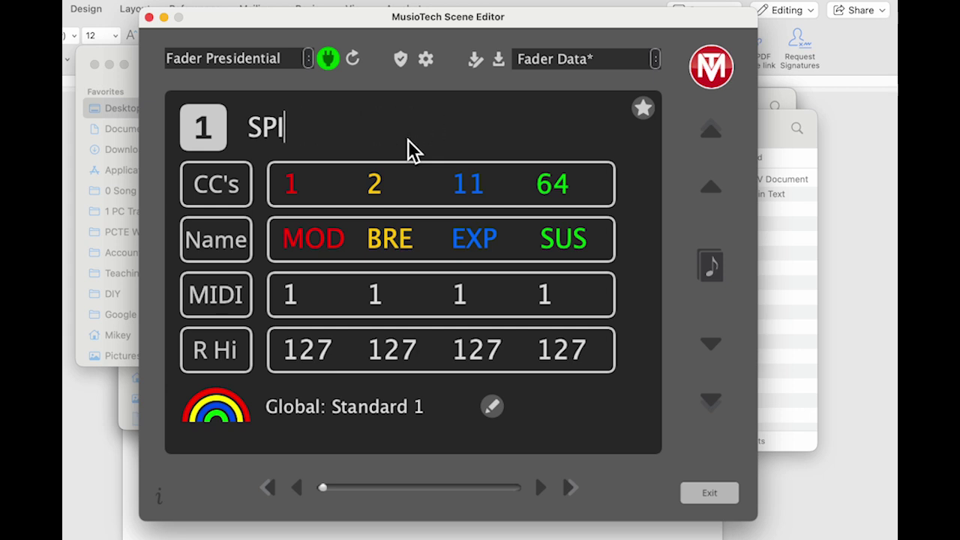
key("BackSpace")
key("BackSpace")
type("pitfire ")
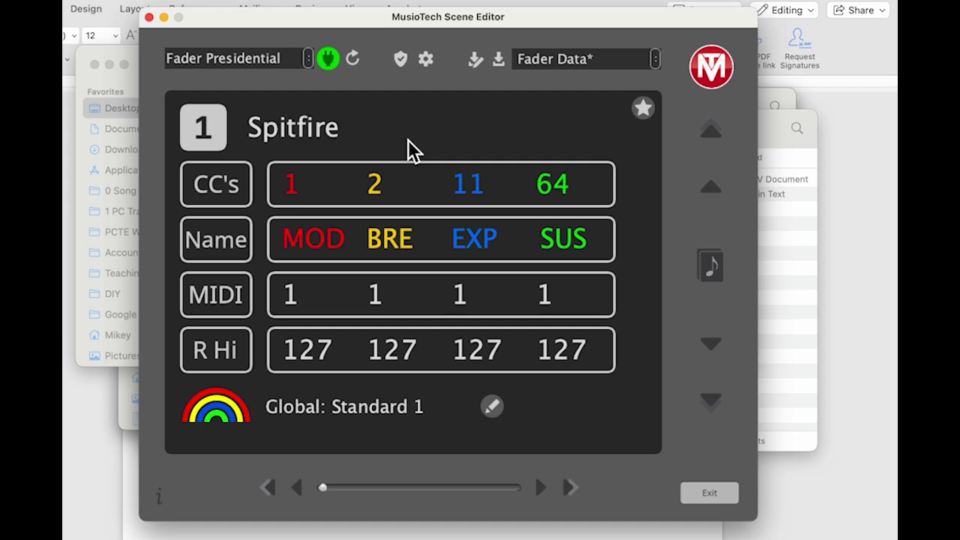
type("Brass")
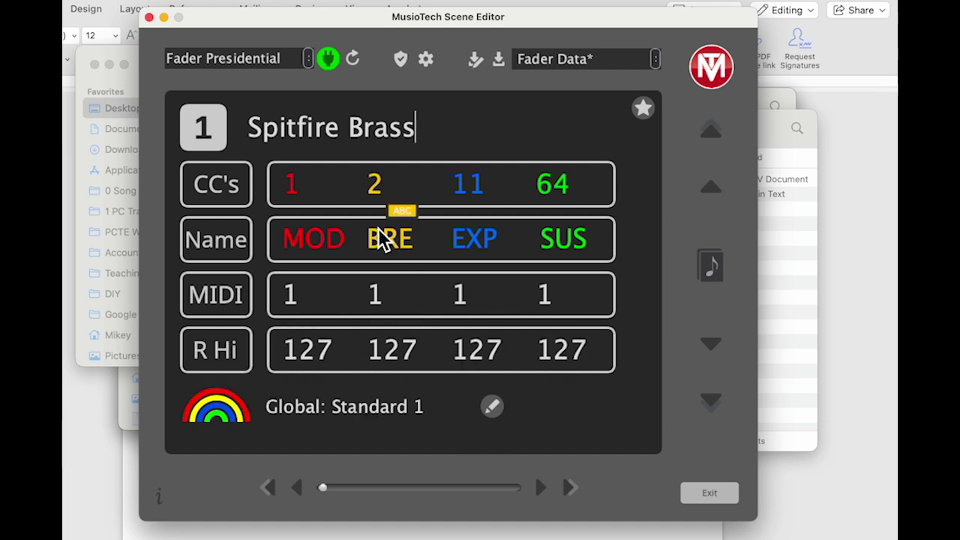
left_click(642, 108)
Append ✔ to 'Spitfire Brass' and enter R Hi values 110, 112, 120 and 123
left_click(634, 147)
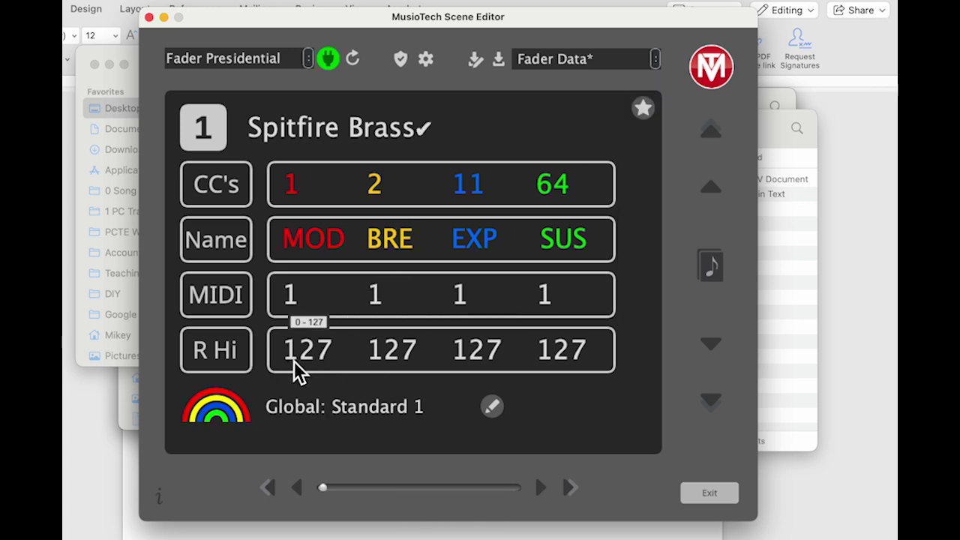
type("11")
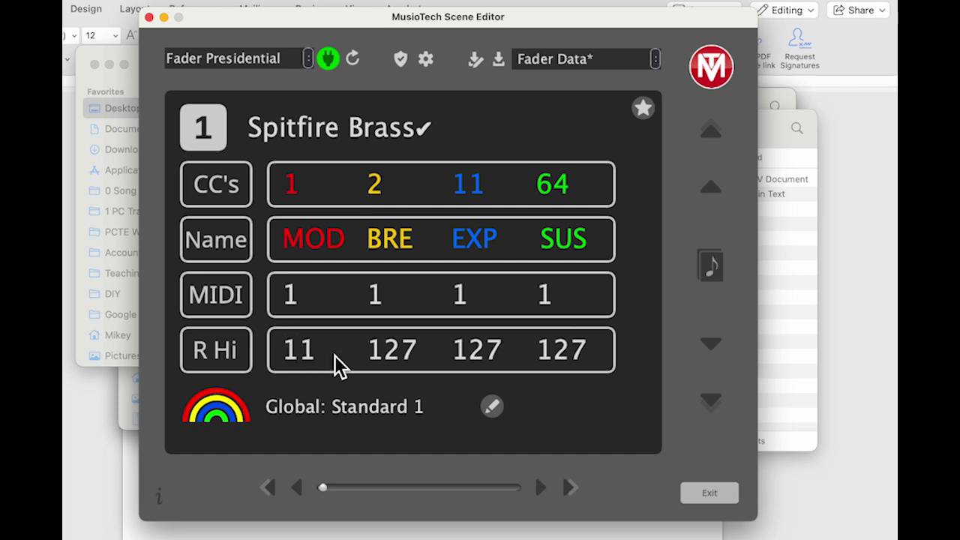
type("0")
key("Tab")
type("1")
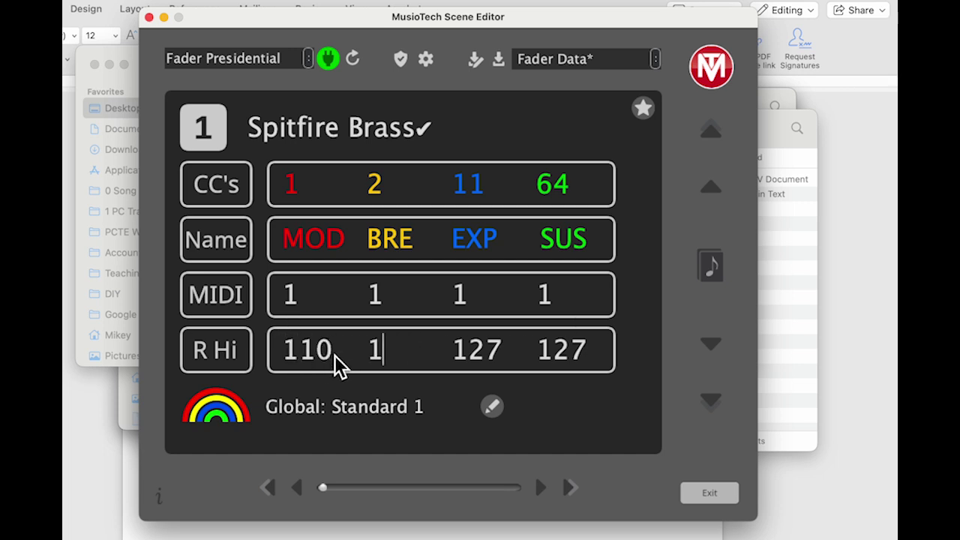
type("12")
key("Tab")
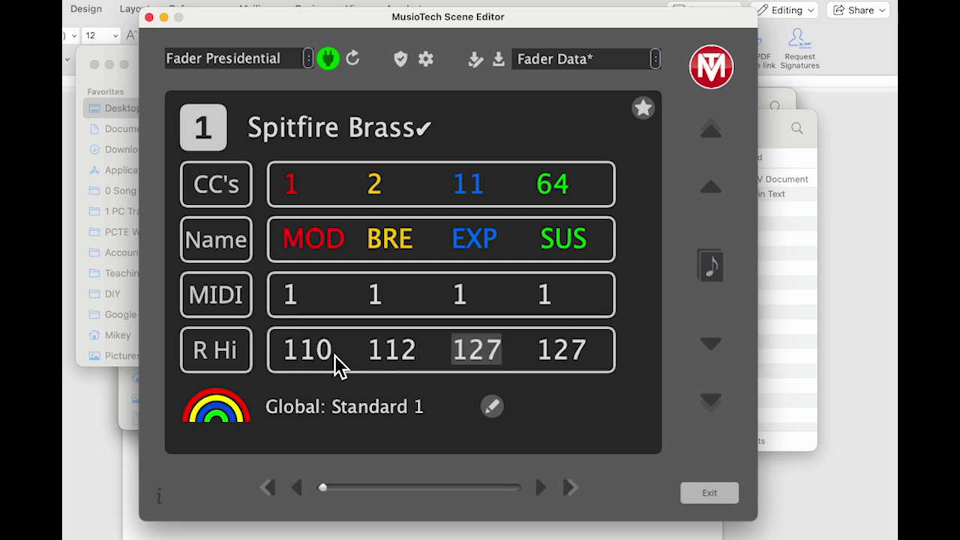
type("120")
key("Tab")
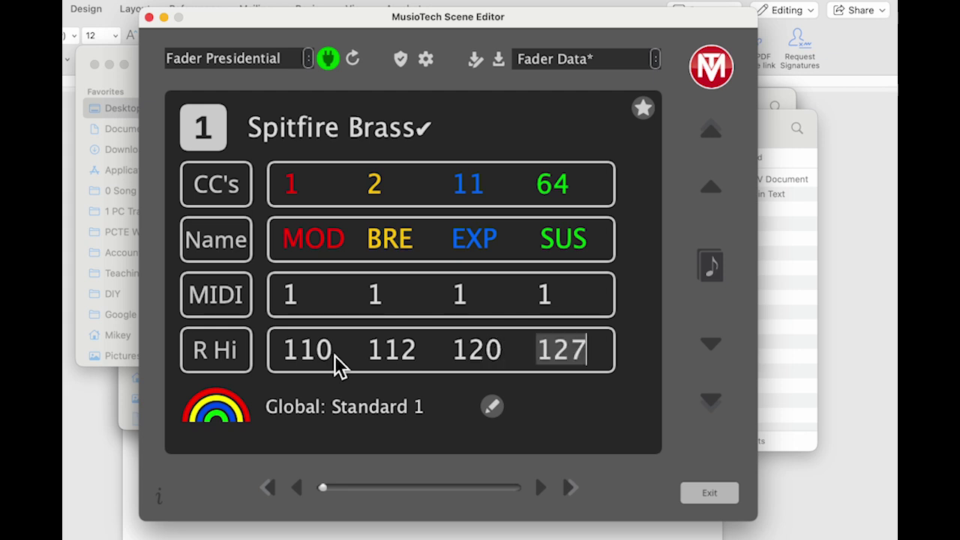
type("123")
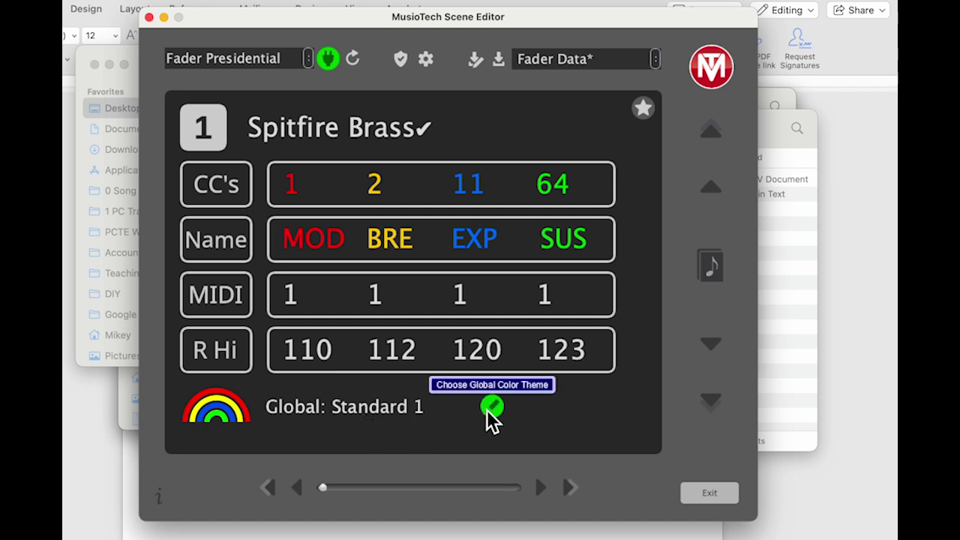
left_click(220, 413)
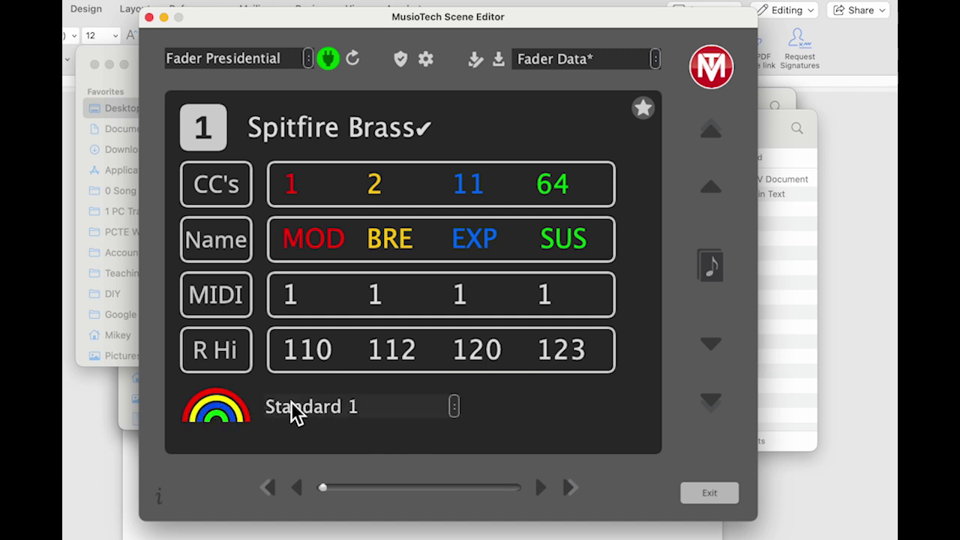
Give scene 1 the Emerald City theme from the colour theme list, replacing Standard 1
left_click(453, 407)
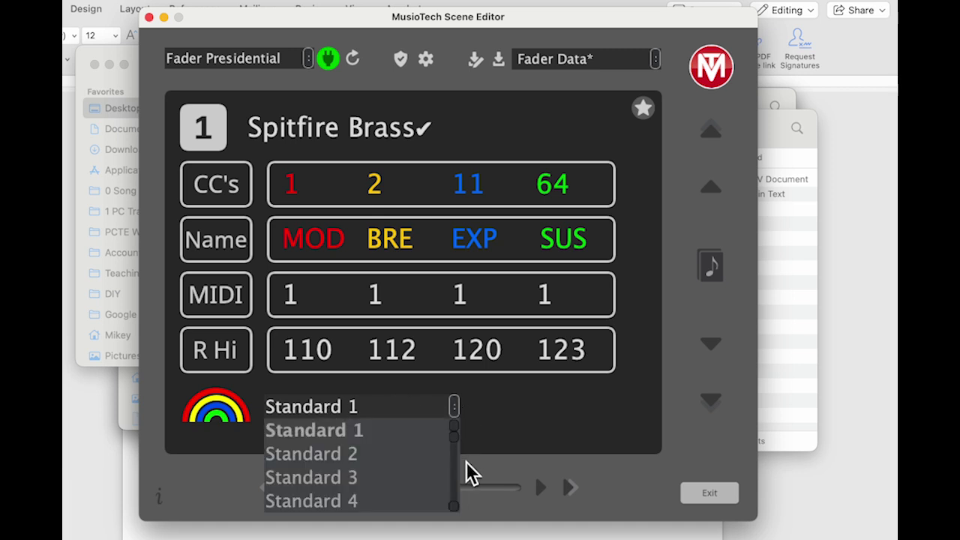
left_click(454, 507)
left_click(454, 507)
left_click(454, 507)
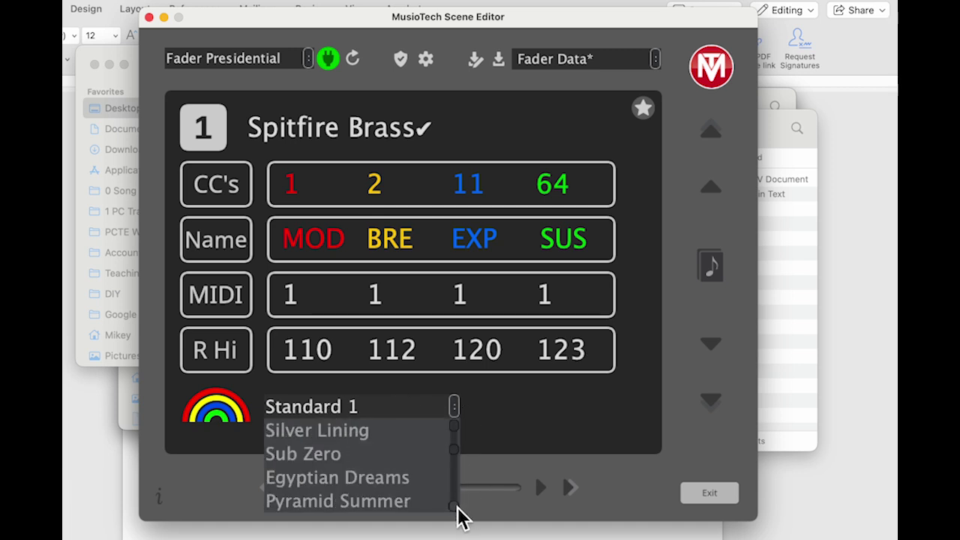
left_click(454, 507)
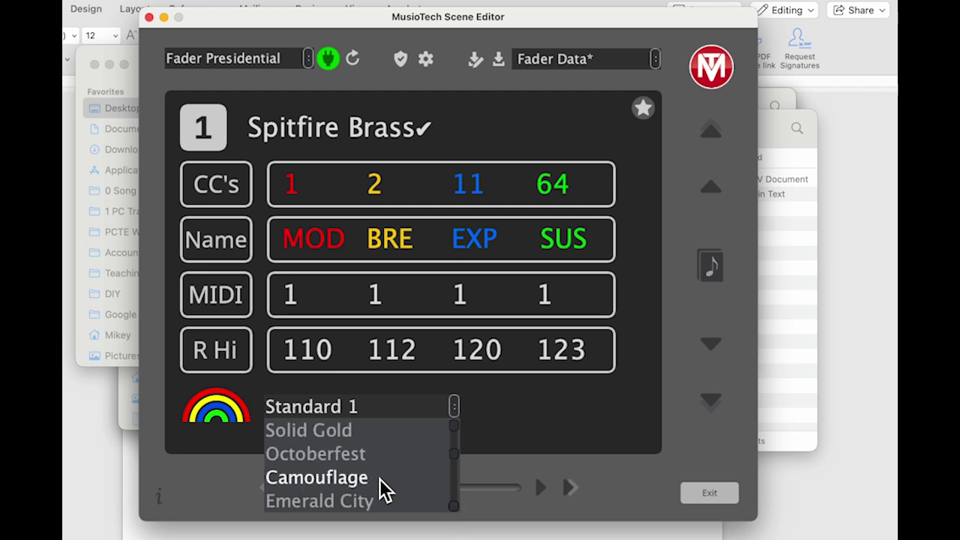
left_click(351, 501)
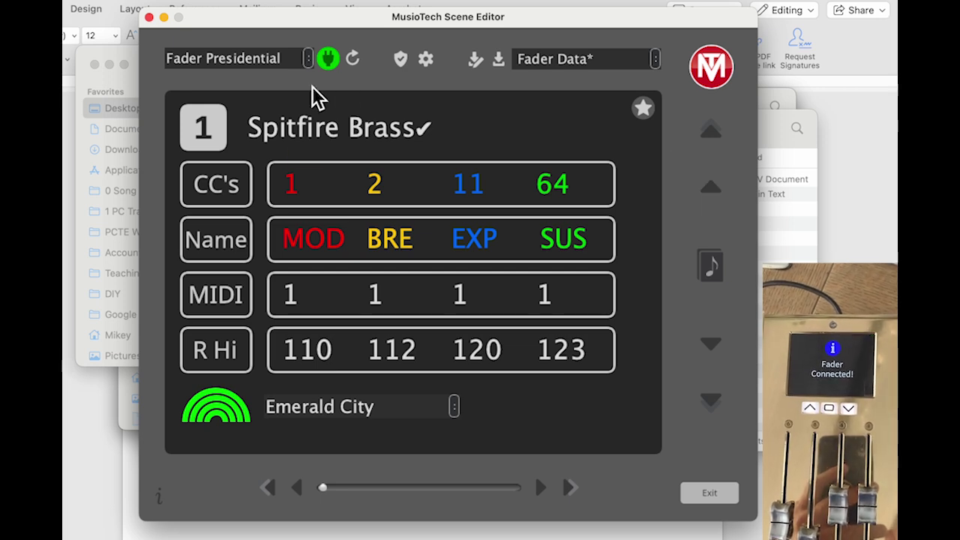
left_click(536, 489)
Return to scene 1 and upload it to the fader, confirming the overwrite
left_click(536, 489)
left_click(535, 489)
left_click(300, 489)
left_click(300, 489)
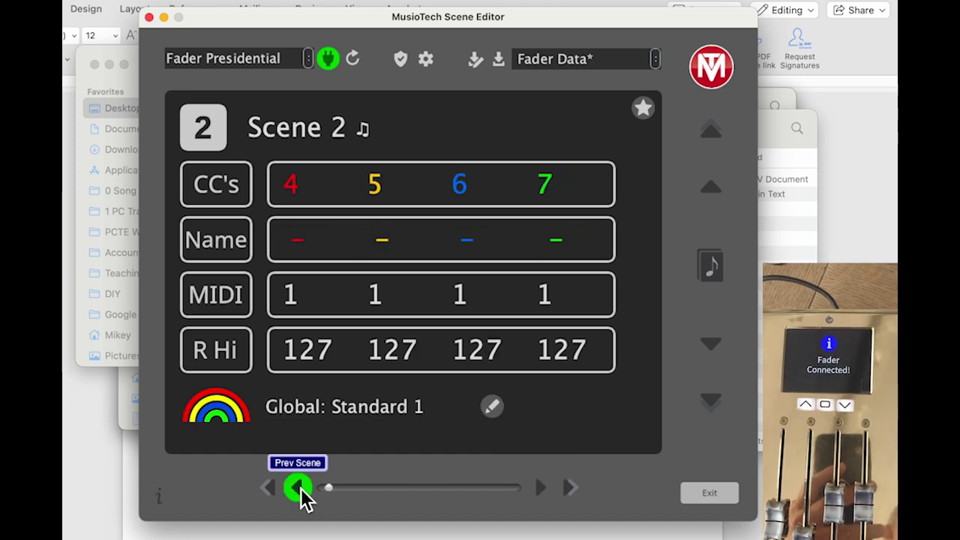
left_click(300, 489)
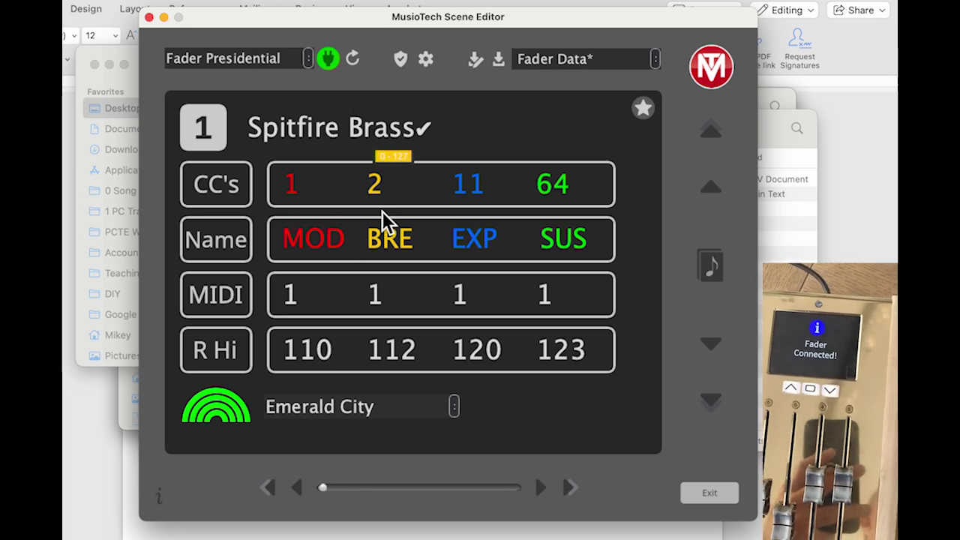
left_click(712, 191)
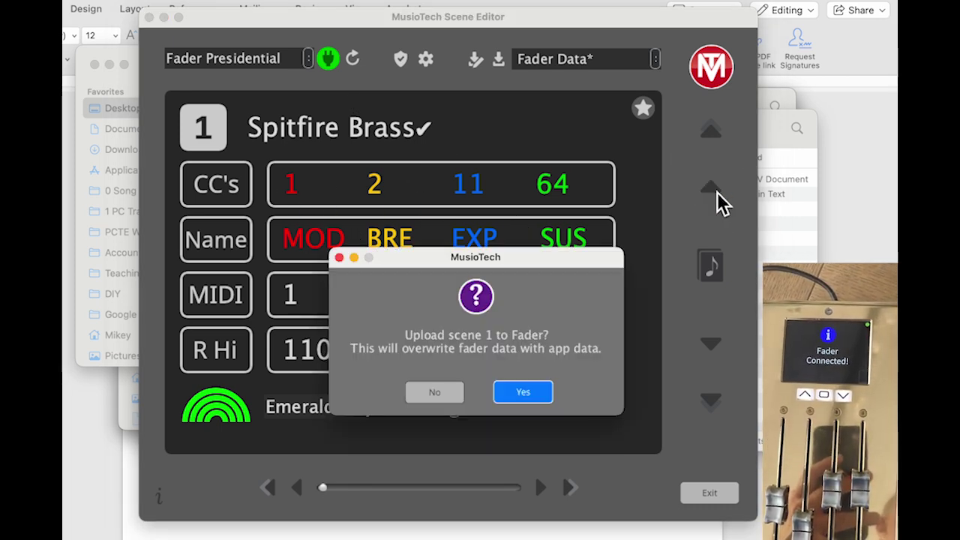
left_click(531, 397)
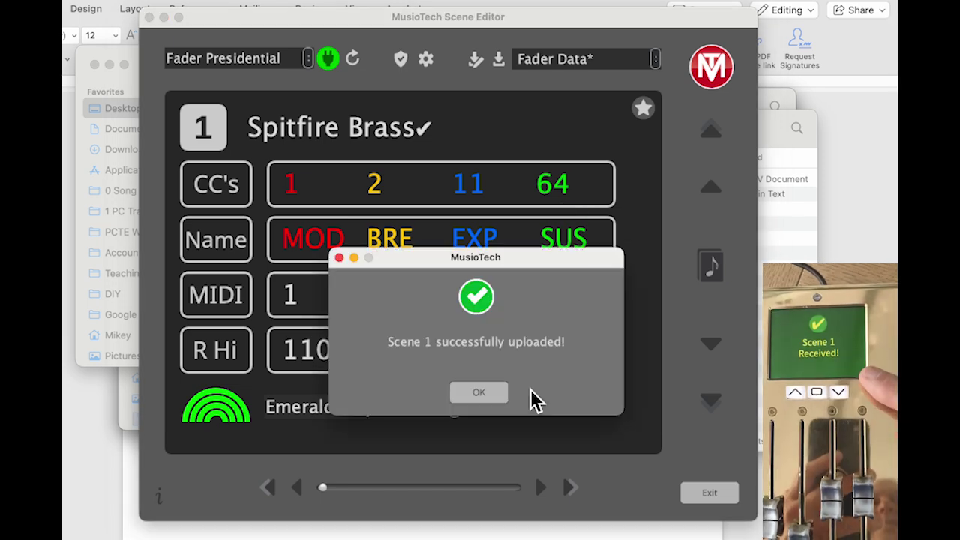
left_click(484, 395)
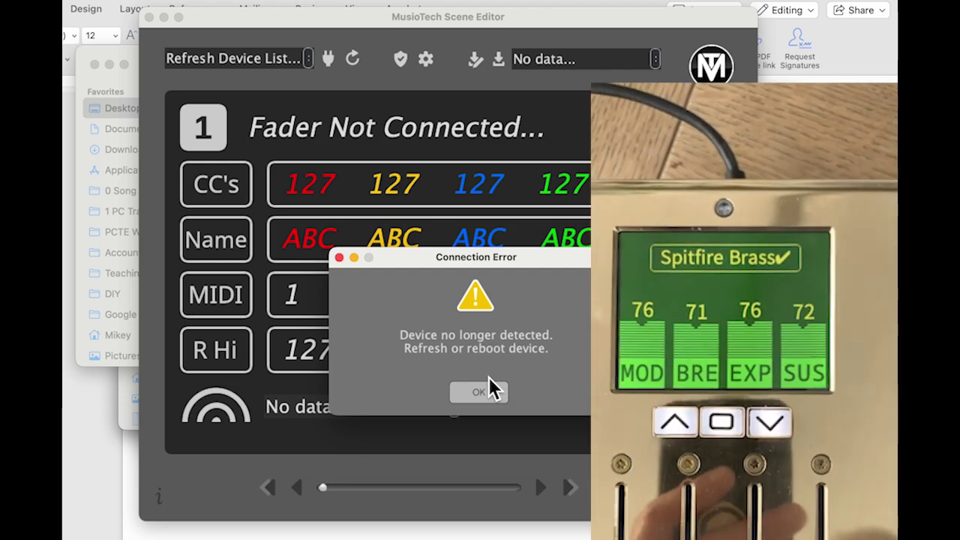
Reconnect the fader with Refresh Ports and let the hardware choose the scene number
left_click(481, 395)
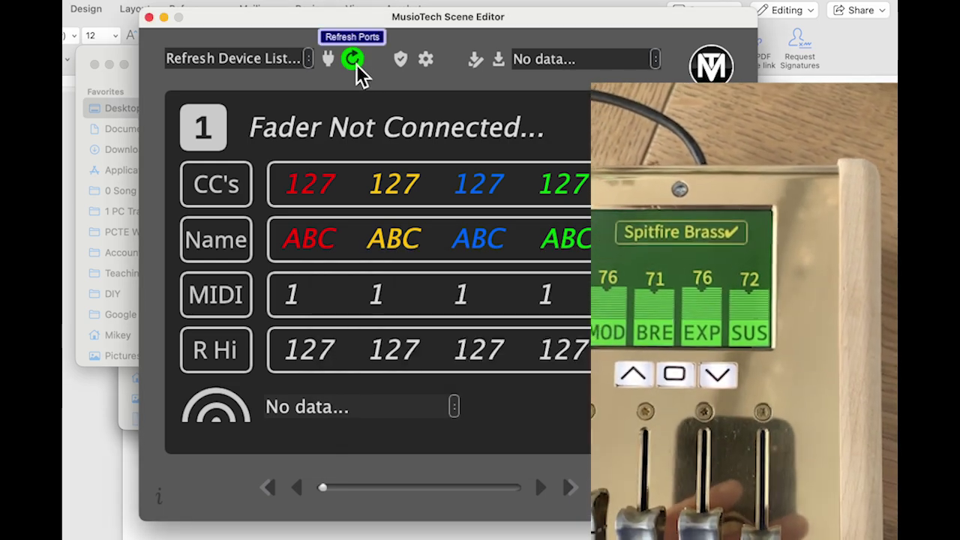
left_click(353, 60)
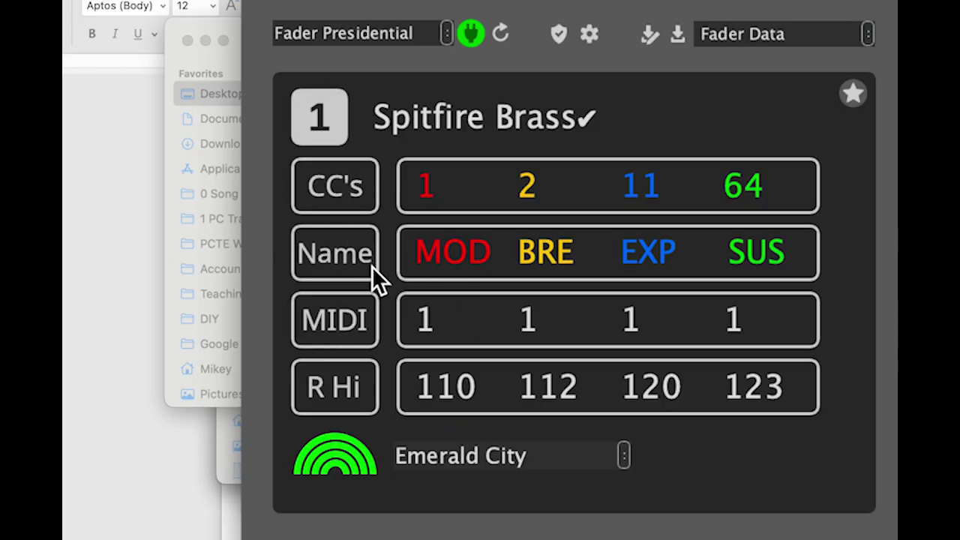
left_click(337, 128)
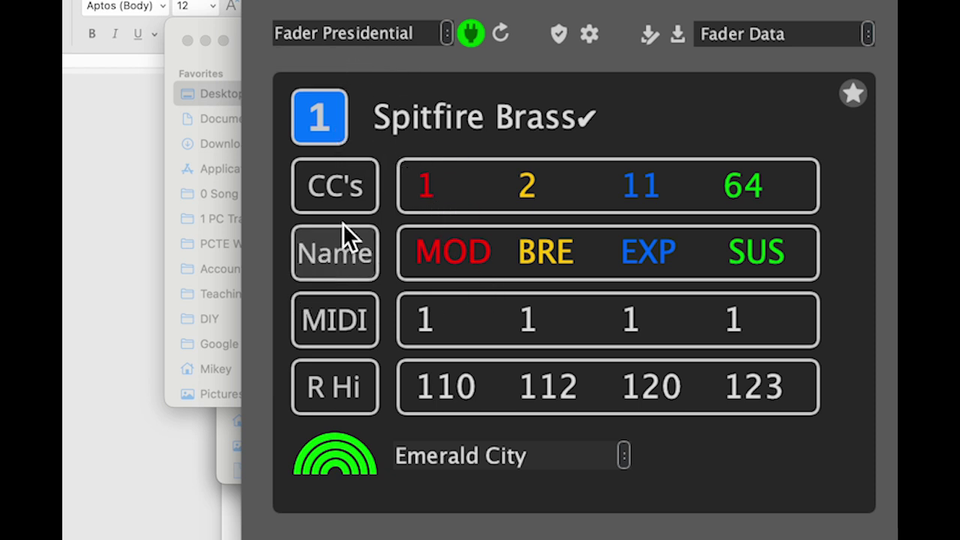
Set scene 1's CCs (89, 7, 124, 59), names, MIDI channels and R Hi from the hardware
left_click(350, 194)
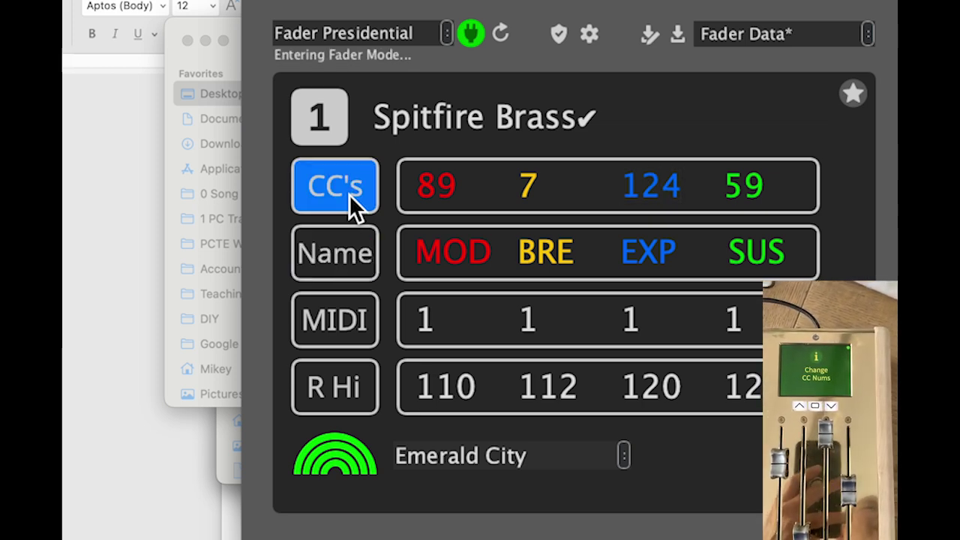
left_click(351, 272)
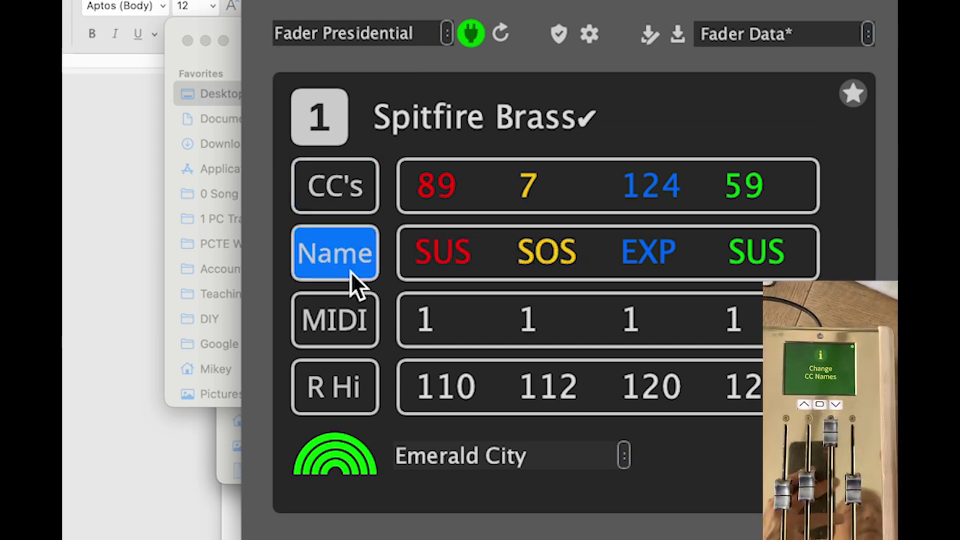
left_click(336, 330)
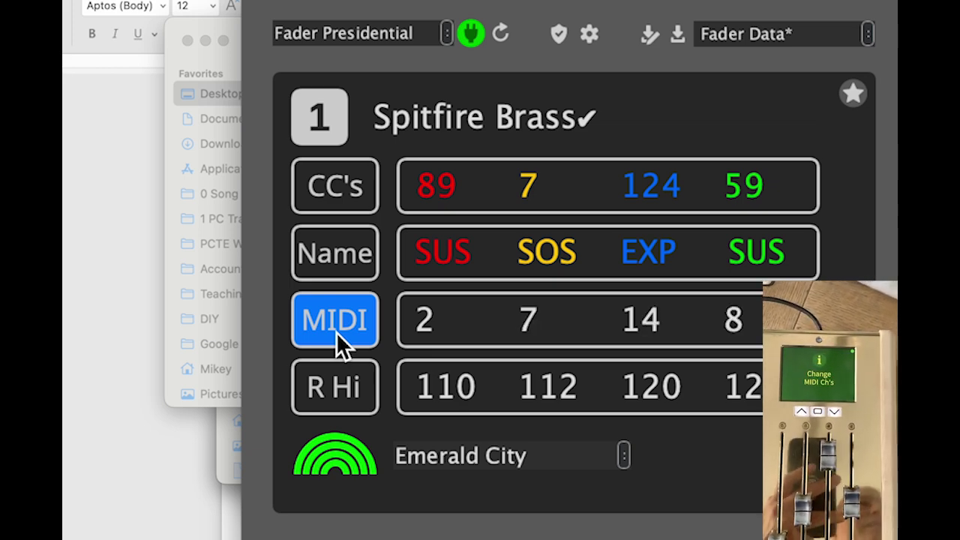
left_click(336, 368)
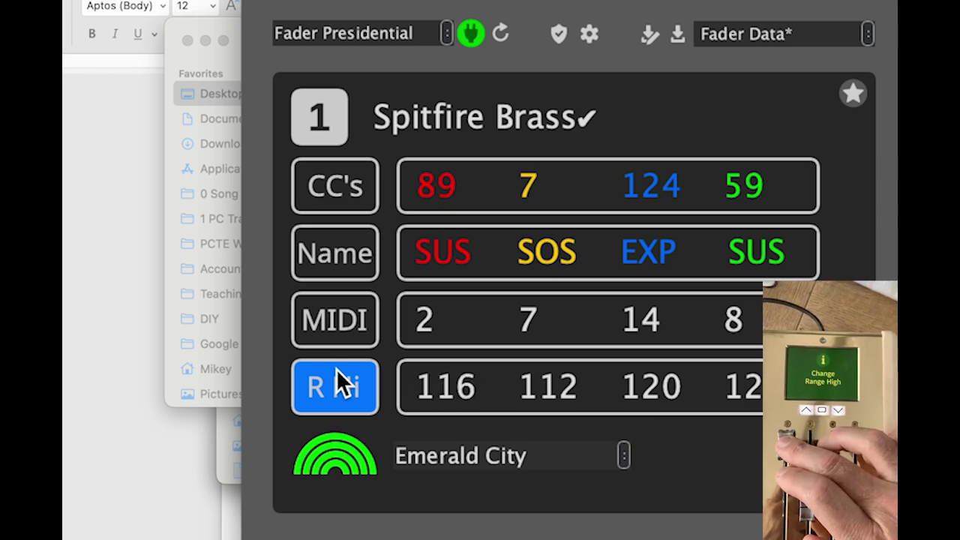
left_click(347, 390)
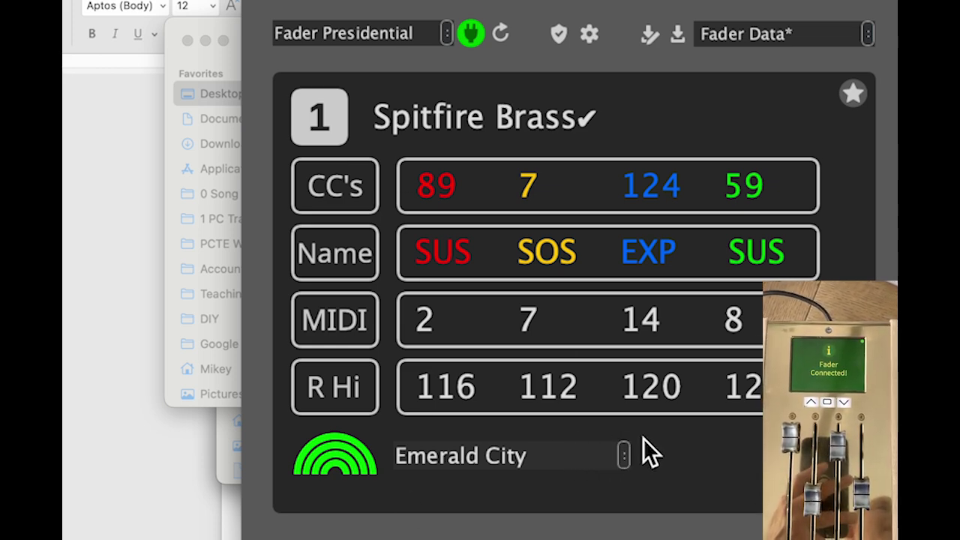
Pick scenes 7, 13 and then 25 on the fader hardware to display scene 25
left_click(326, 126)
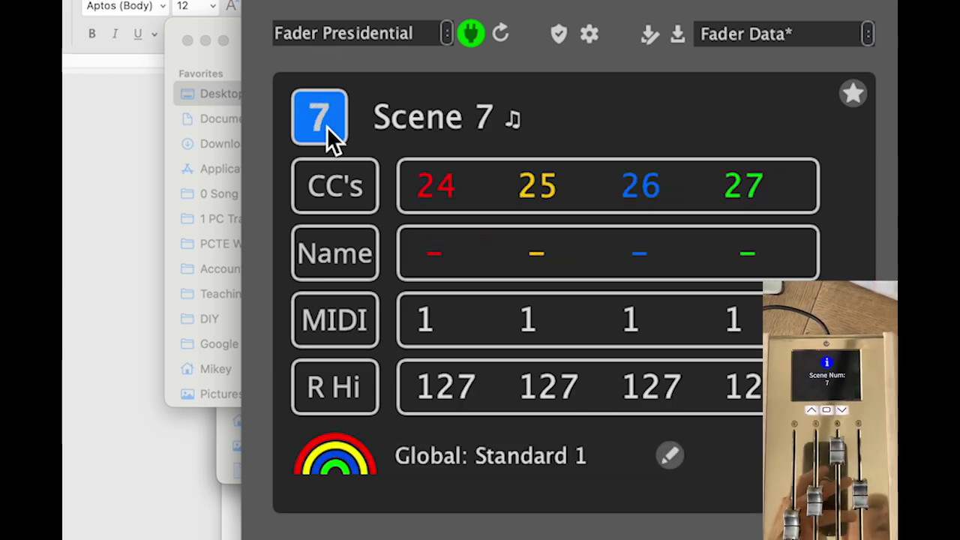
left_click(324, 124)
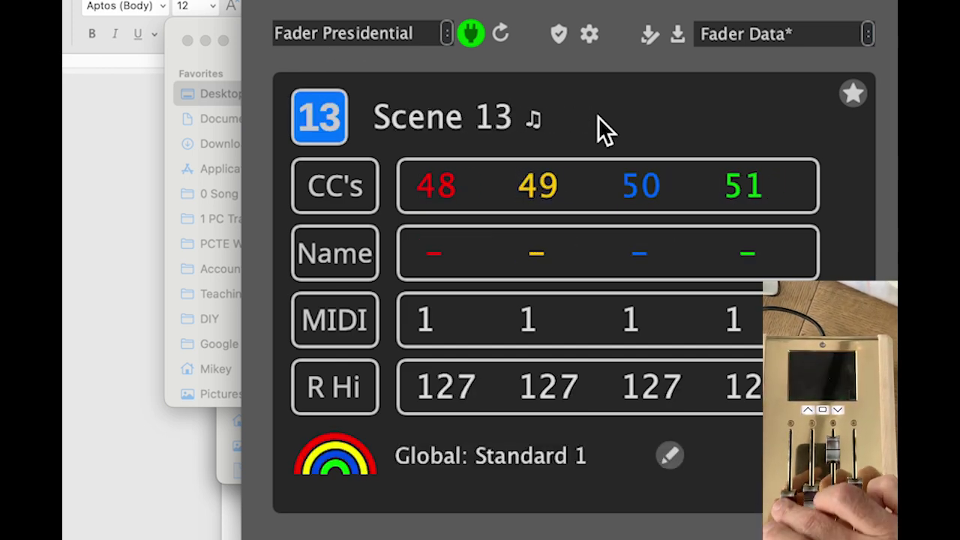
left_click(321, 122)
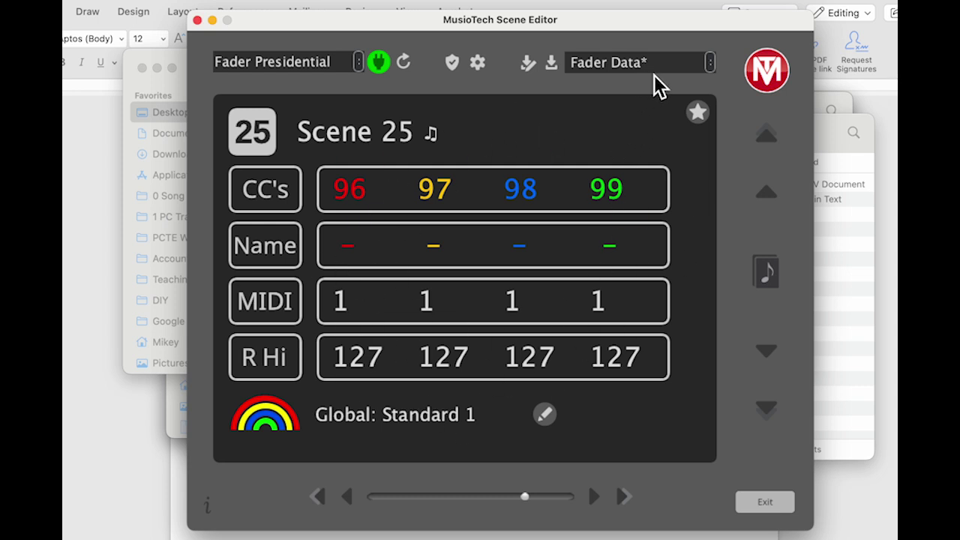
Download all scene data from the fader, discarding unsaved changes
left_click(711, 63)
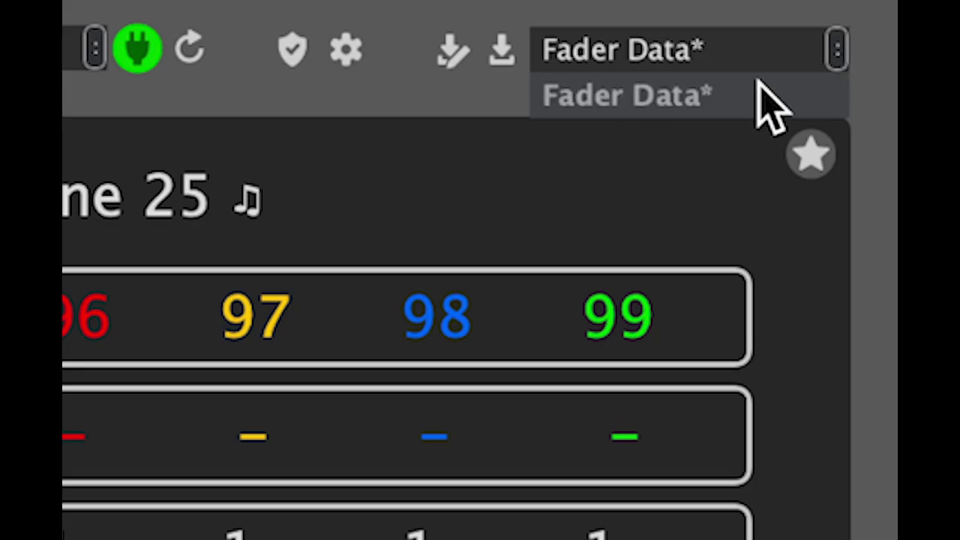
left_click(675, 41)
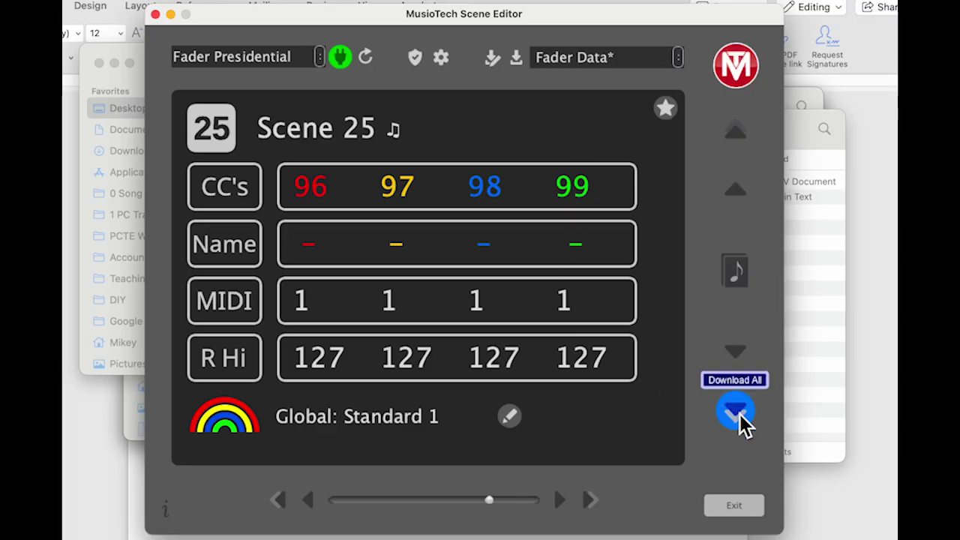
left_click(735, 413)
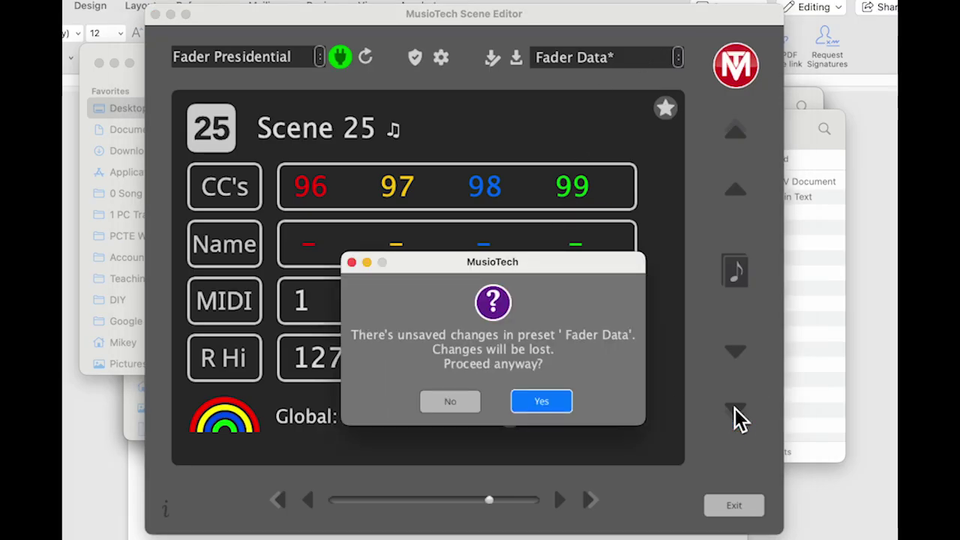
left_click(568, 403)
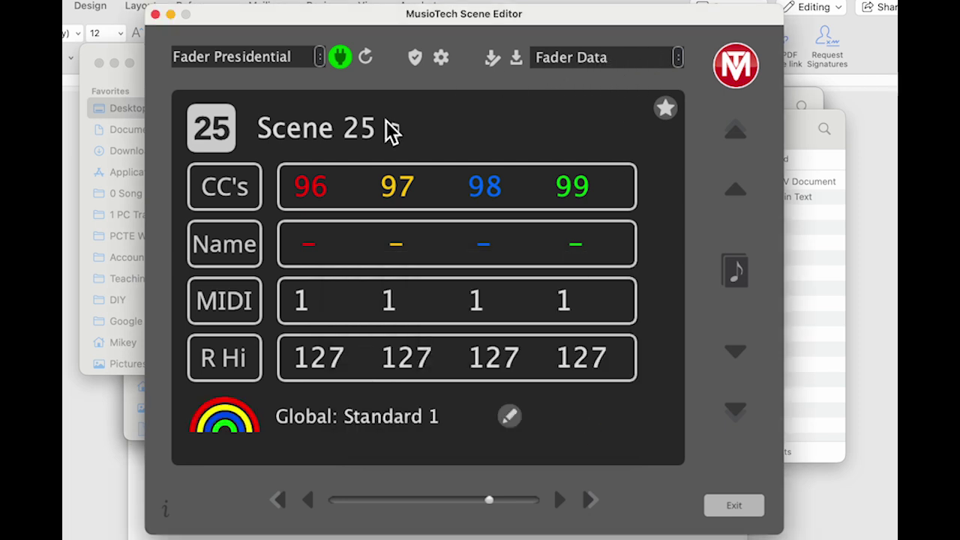
Jump to the last scene and back to scene 1, Spitfire Brass
left_click(279, 500)
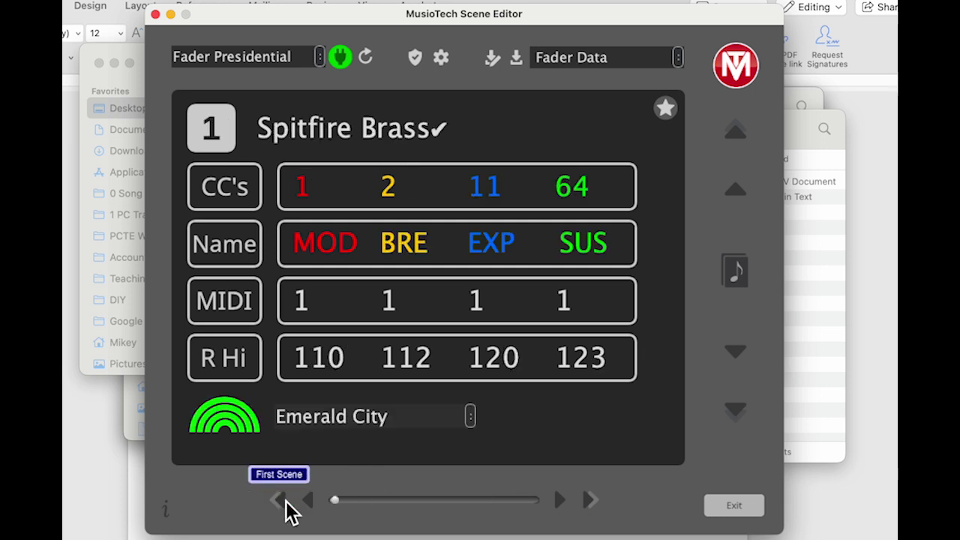
left_click(591, 501)
left_click(279, 500)
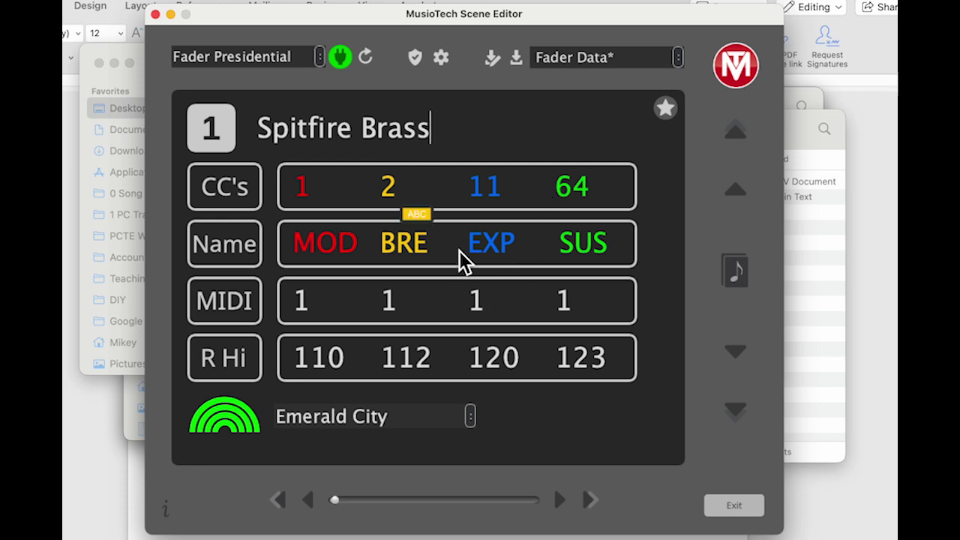
Select the 'Spitfire Brass' name and start typing 'Test Scene' over it
left_click_drag(263, 143, 442, 138)
type("Tr")
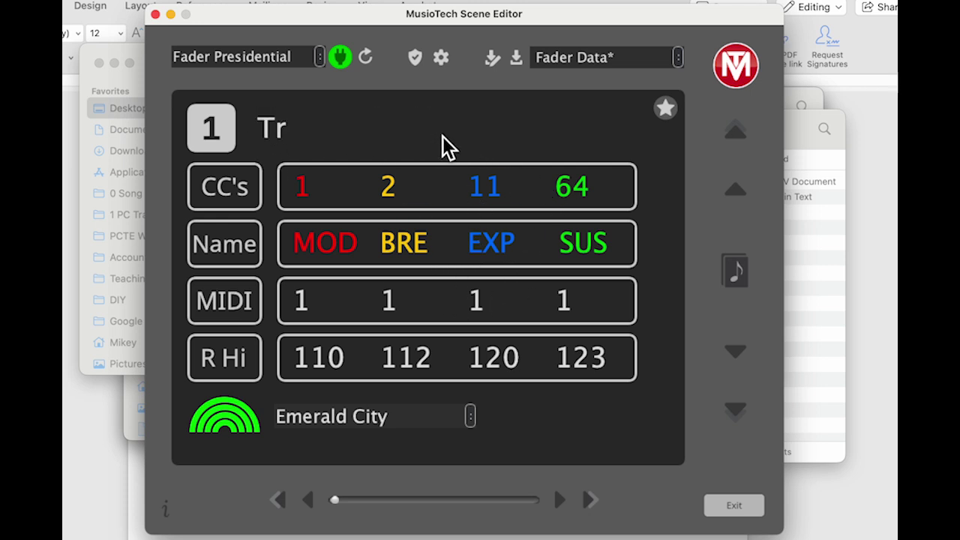
type("es")
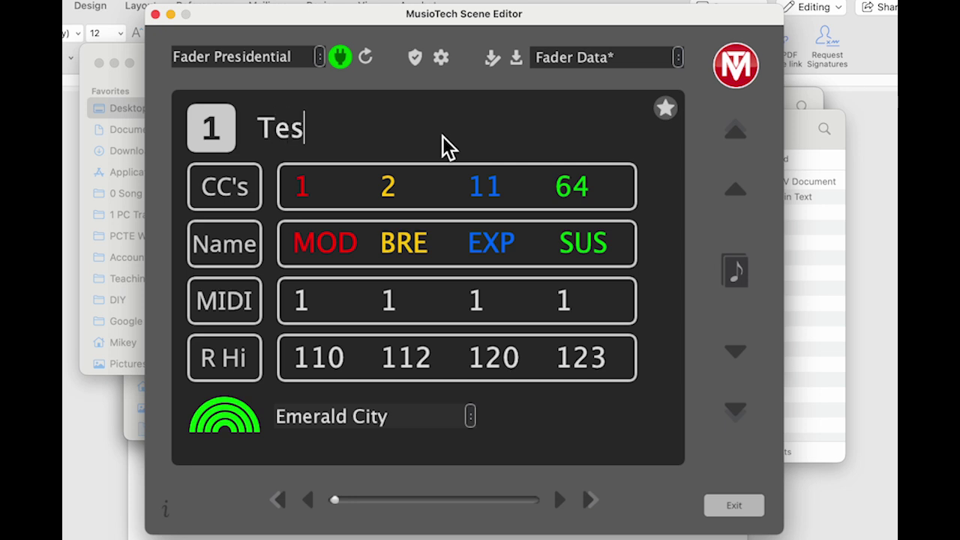
type("t Scene")
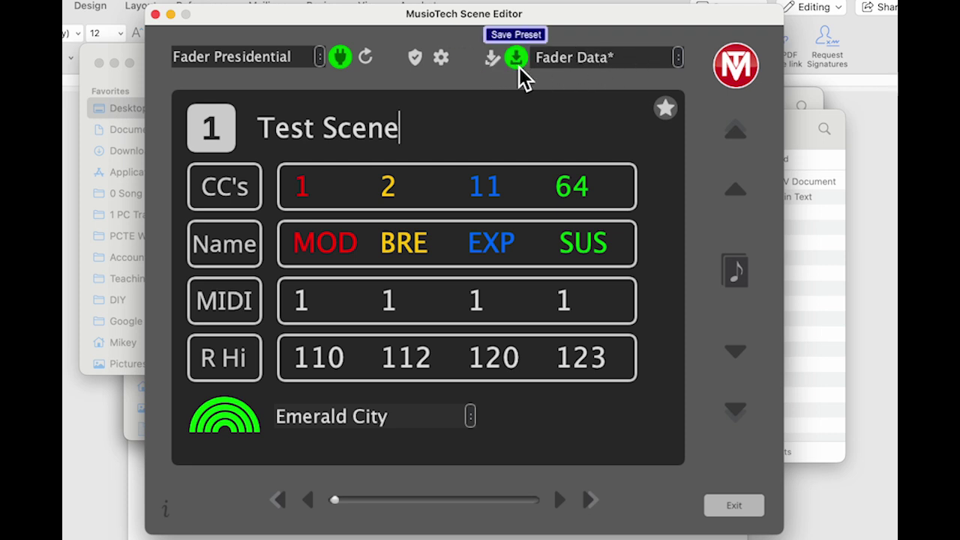
Save the current scenes as a new preset named Test Preset
left_click(517, 65)
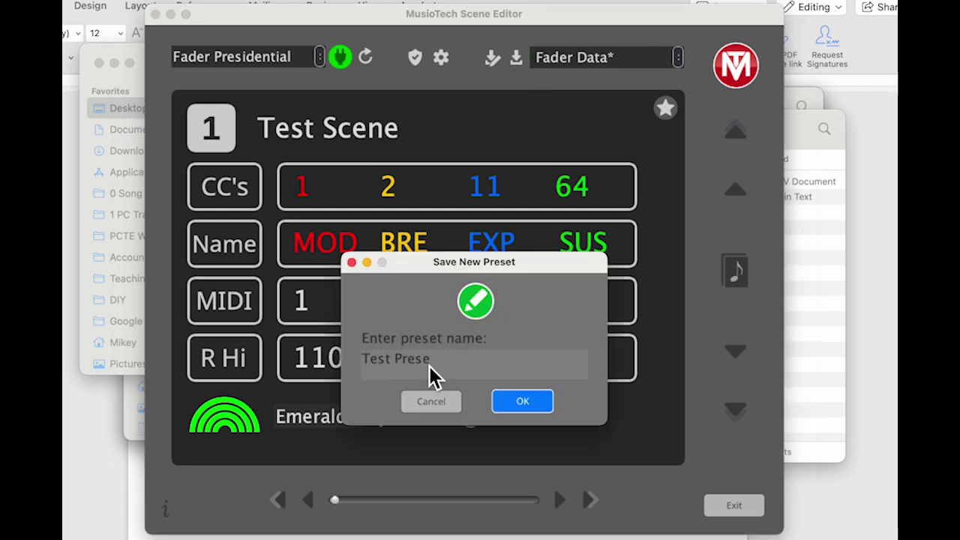
left_click(516, 405)
left_click(510, 403)
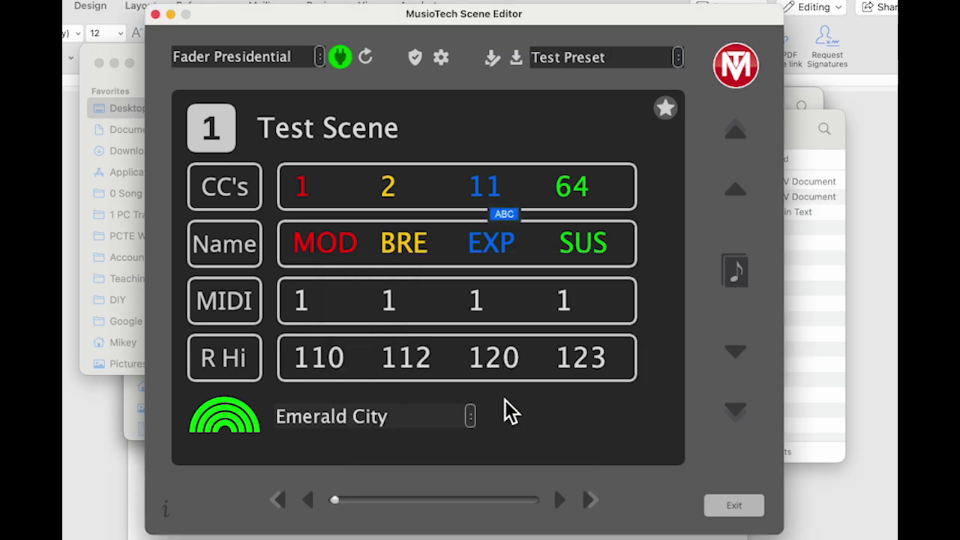
Compare the Fader Data and Test Preset presets by switching between them in the preset list
left_click(678, 60)
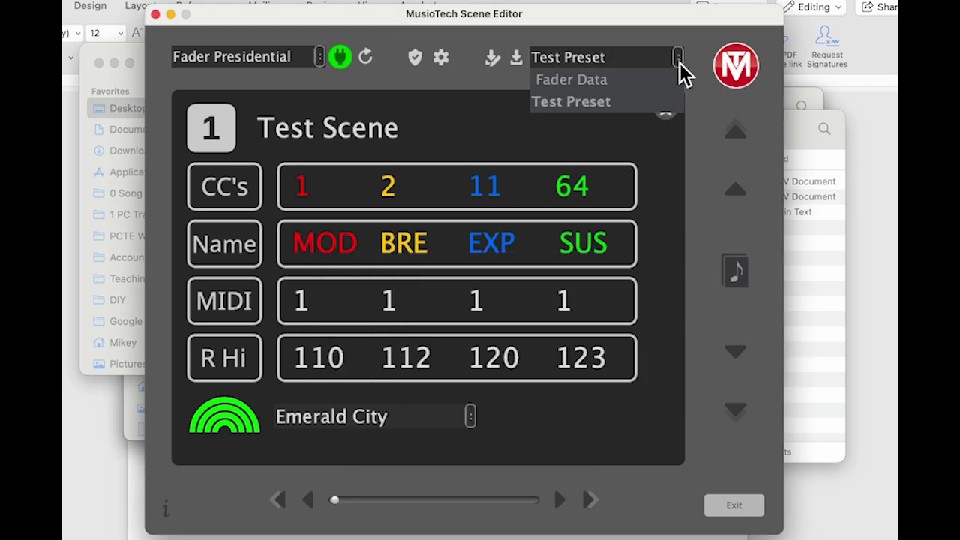
left_click(588, 81)
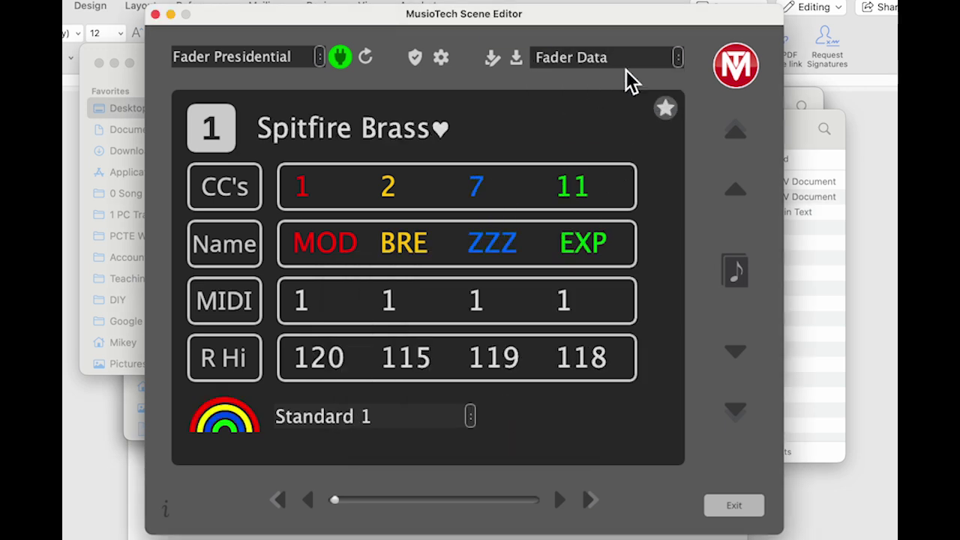
left_click(679, 60)
left_click(586, 102)
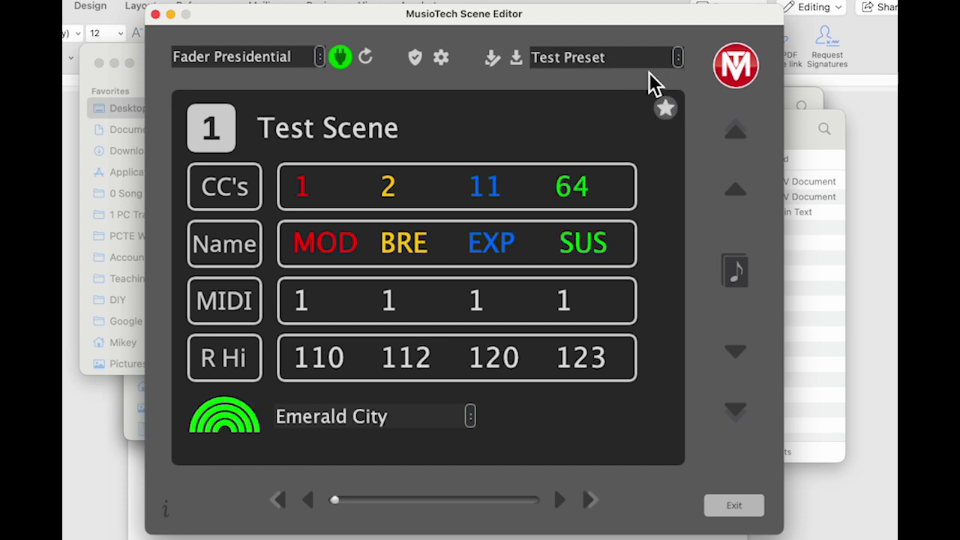
left_click(681, 63)
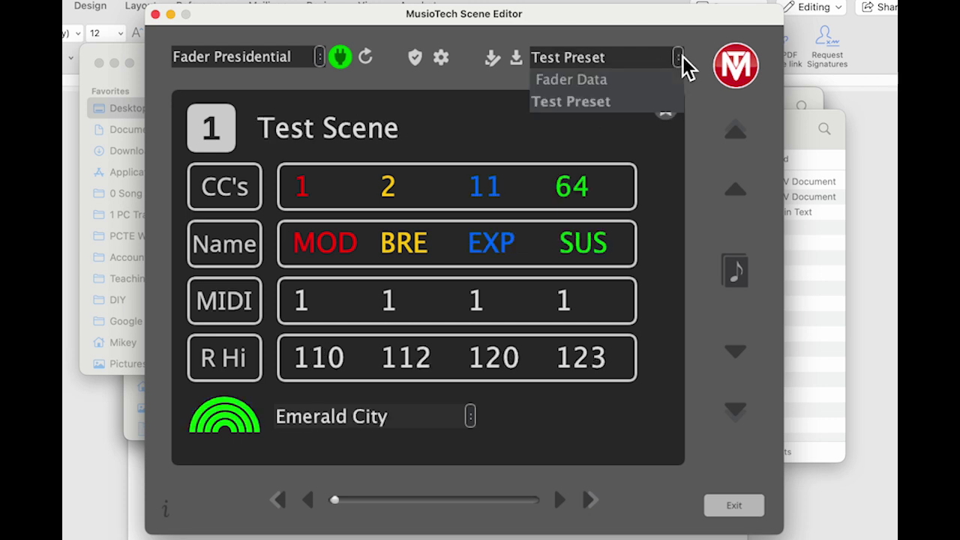
left_click(576, 84)
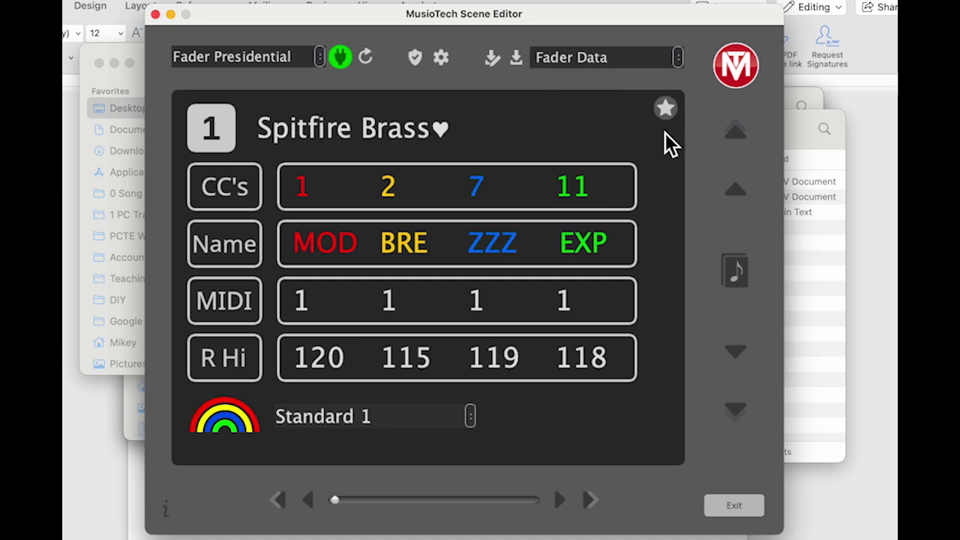
Load Test Preset and save the Test Scenes title change into it
left_click(678, 57)
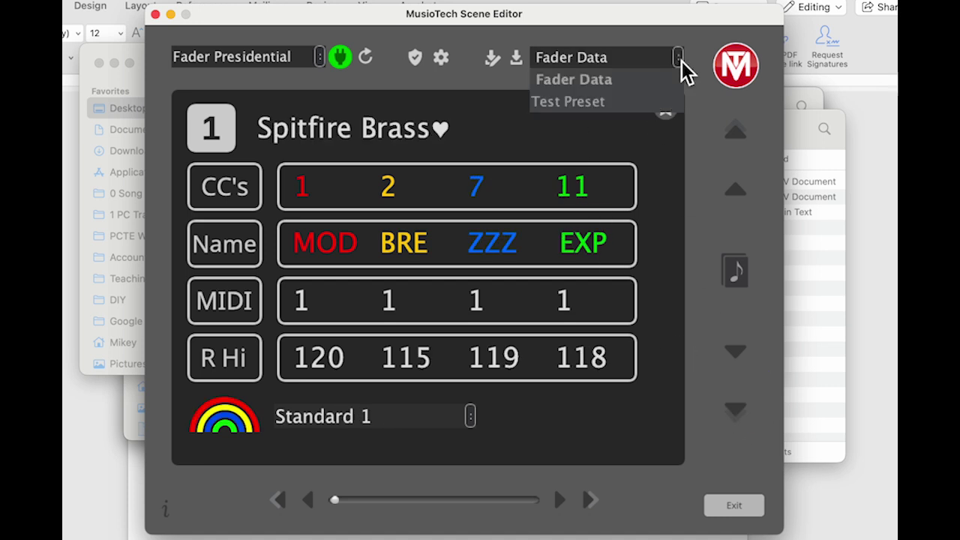
left_click(597, 112)
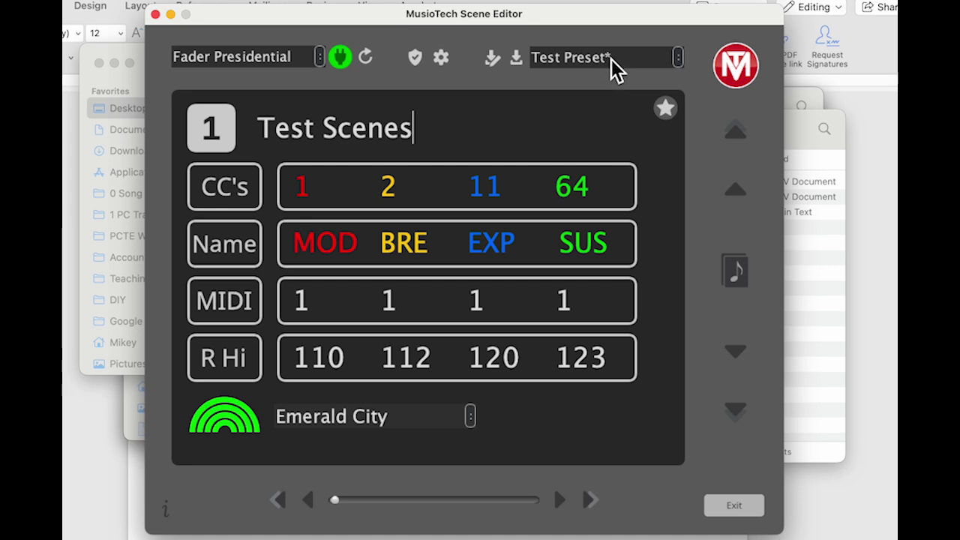
left_click(523, 63)
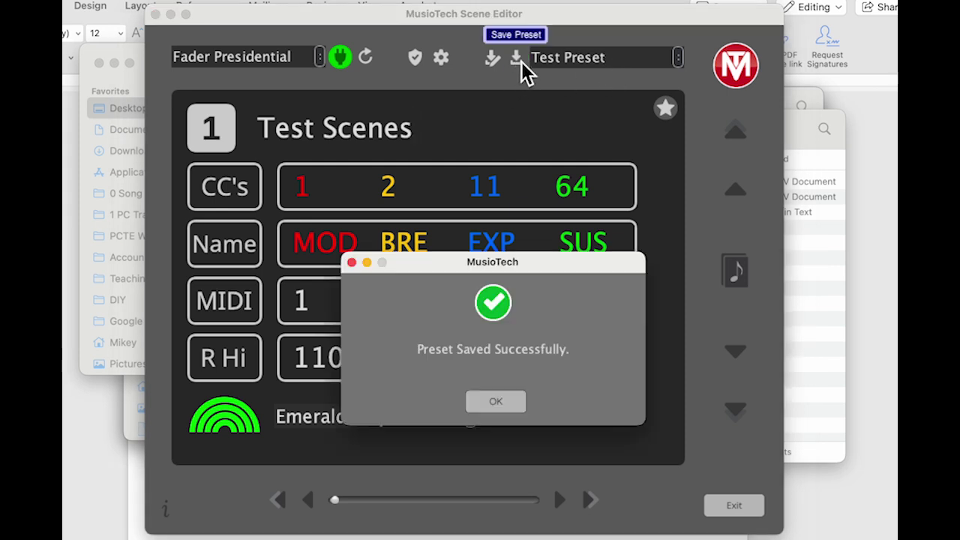
left_click(496, 402)
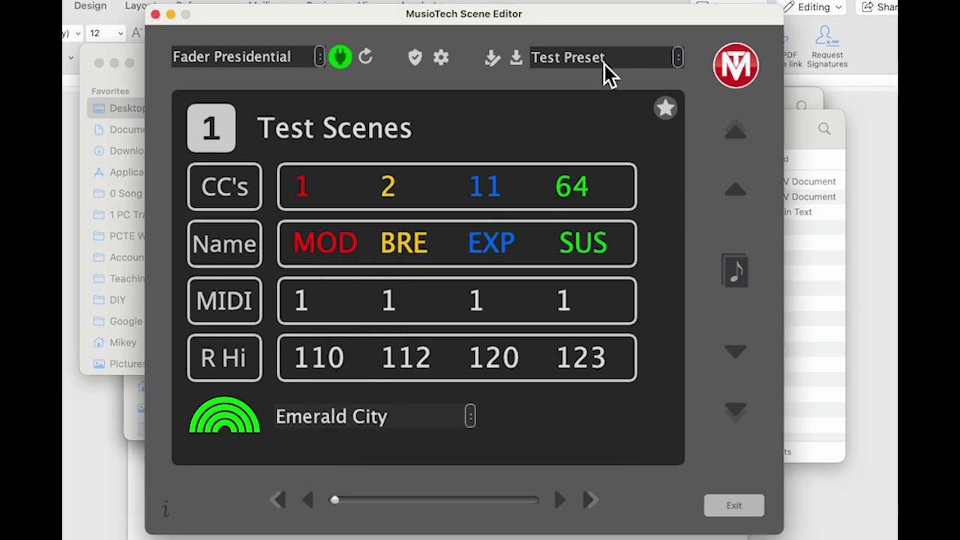
Retitle the scene Test Scene and save the scenes as a new preset named Cool
left_click(414, 135)
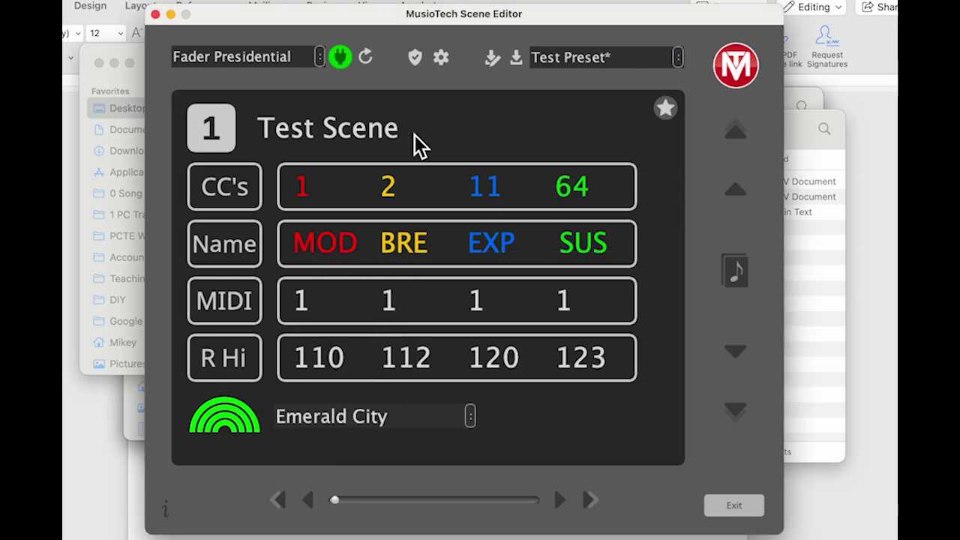
left_click(492, 60)
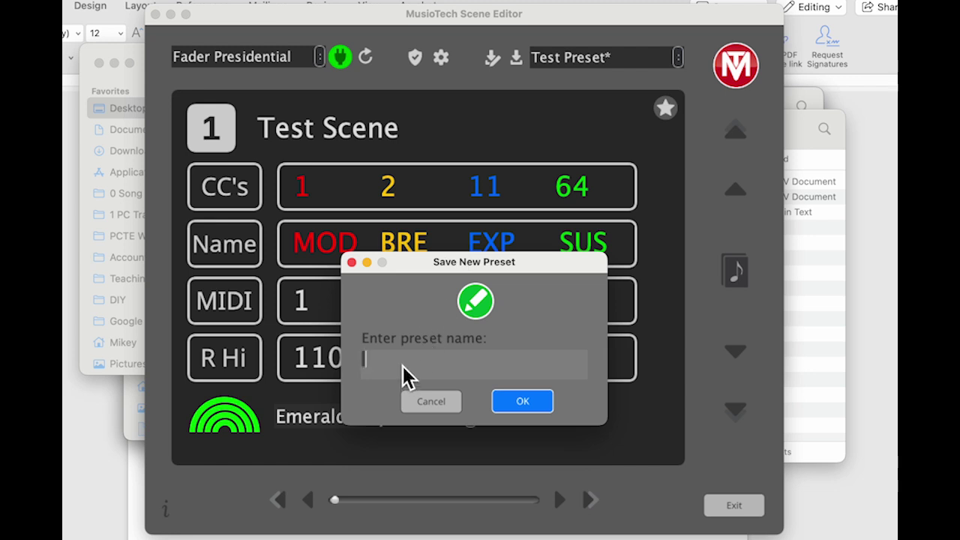
left_click(498, 405)
left_click(494, 405)
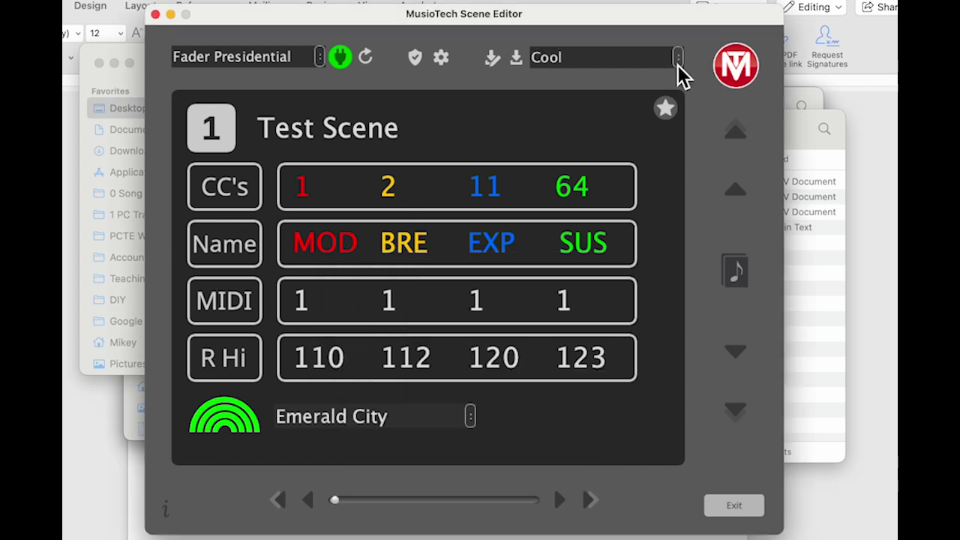
Check the preset list, where Cool now appears and stays loaded
left_click(677, 60)
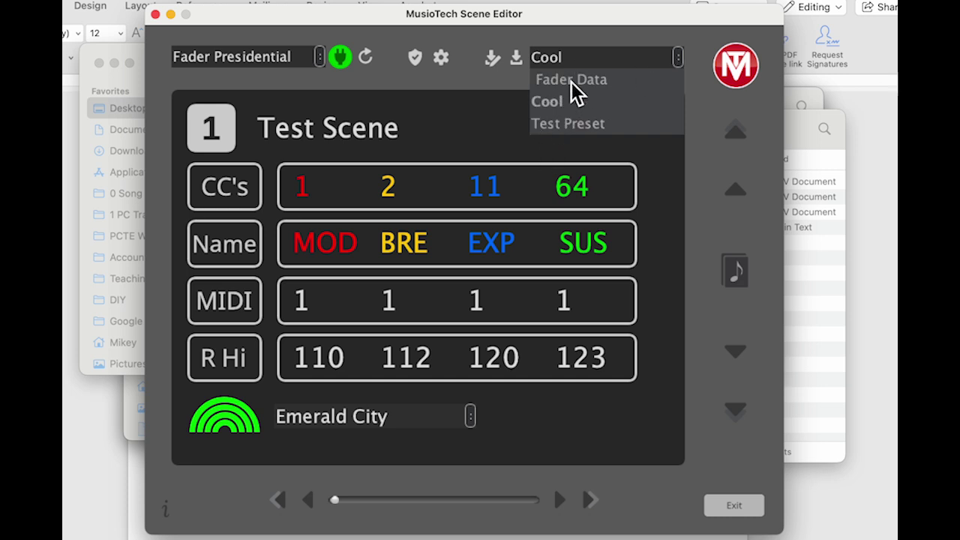
left_click(521, 128)
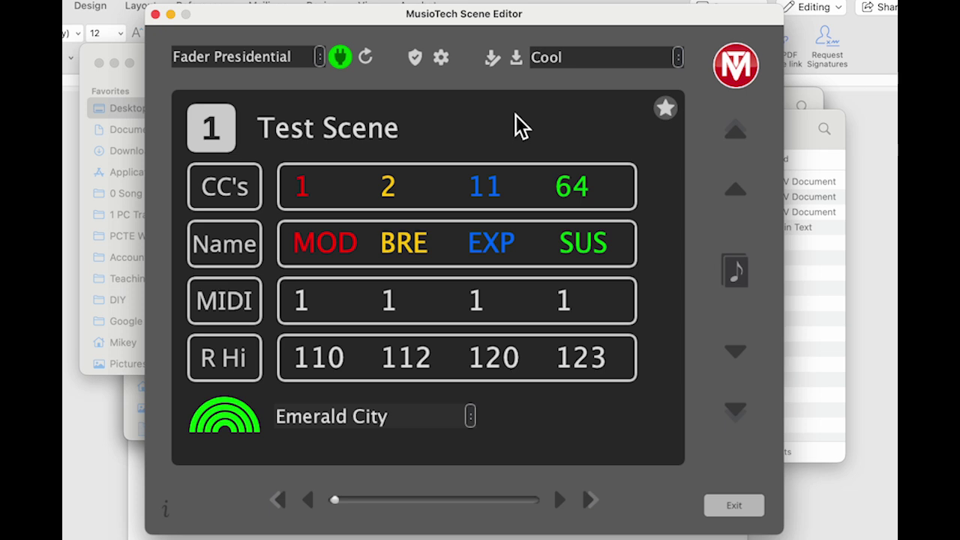
left_click(678, 57)
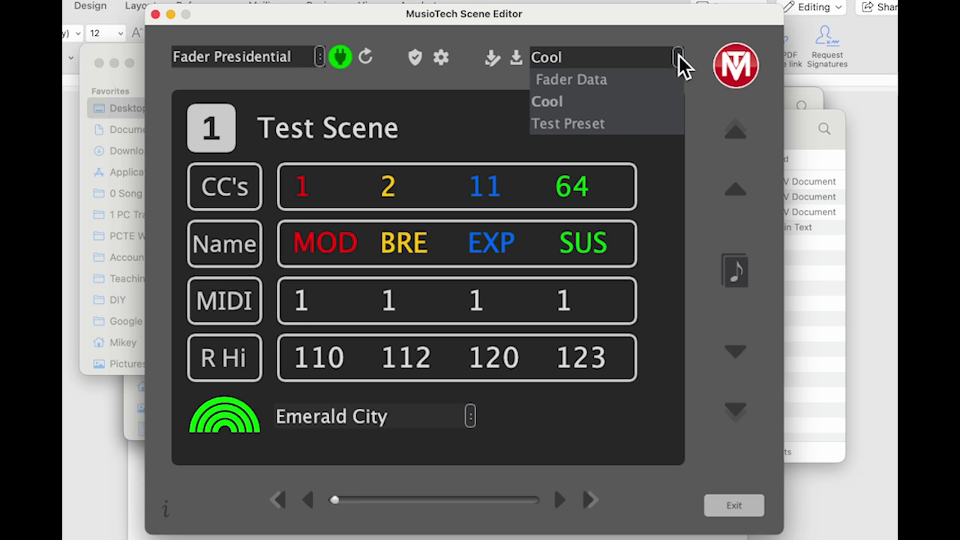
left_click(637, 54)
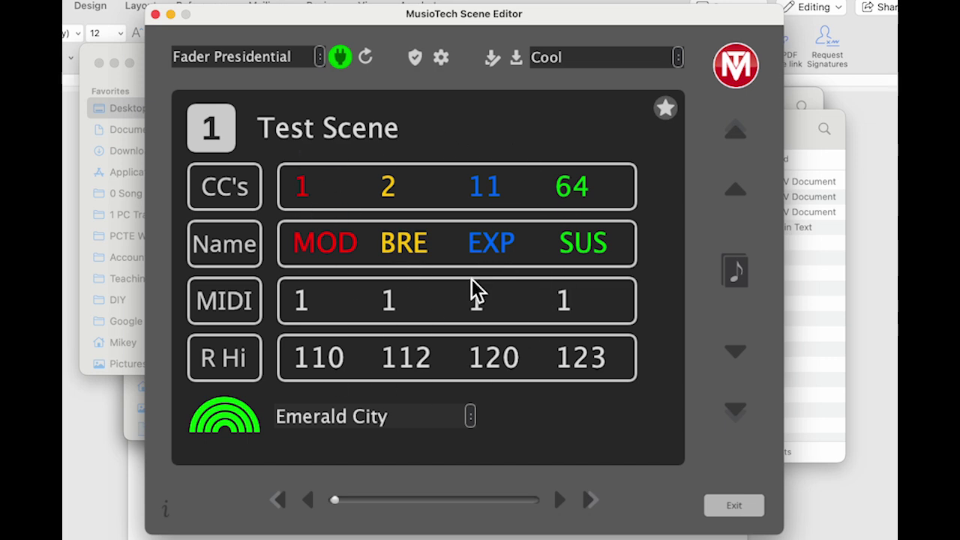
left_click_drag(463, 16, 446, 3)
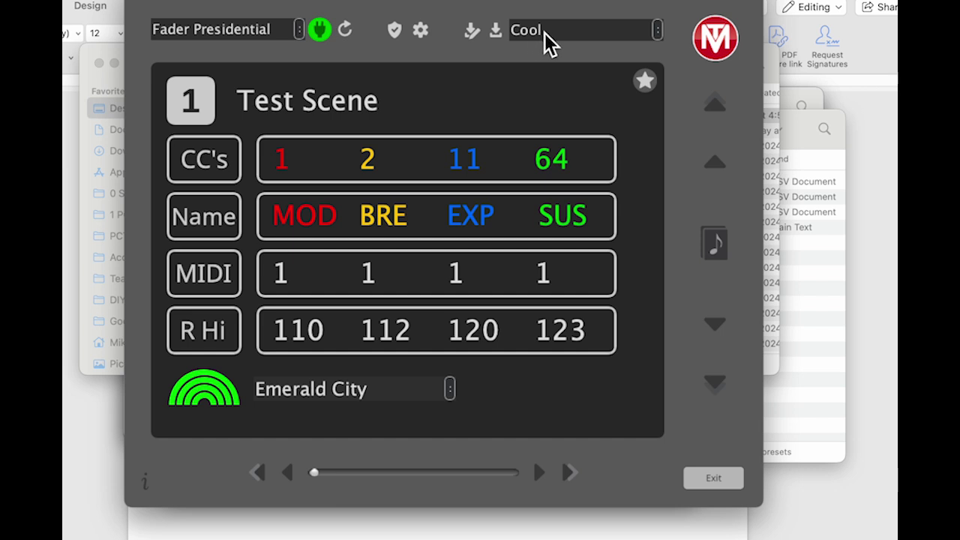
left_click(420, 31)
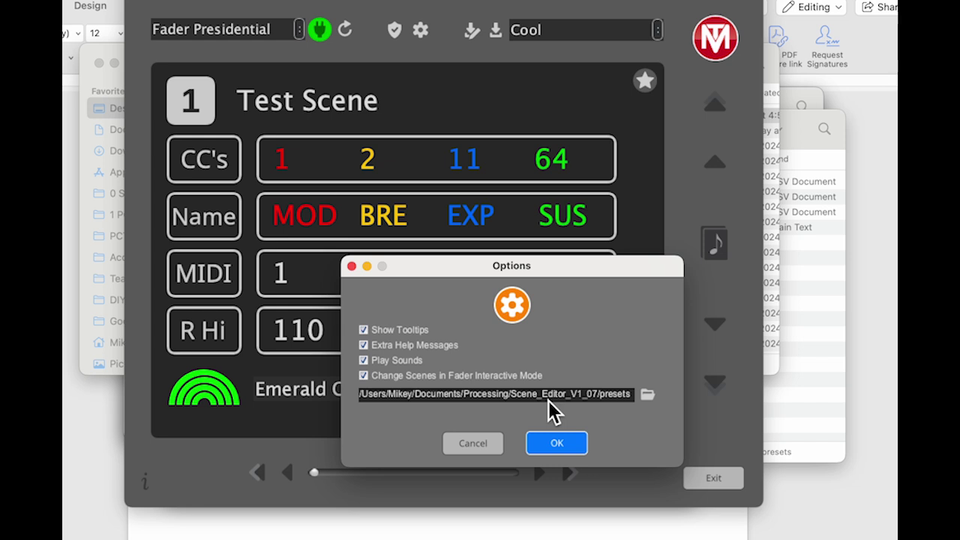
Close the Options dialog without changes and exit the Scene Editor
left_click(493, 445)
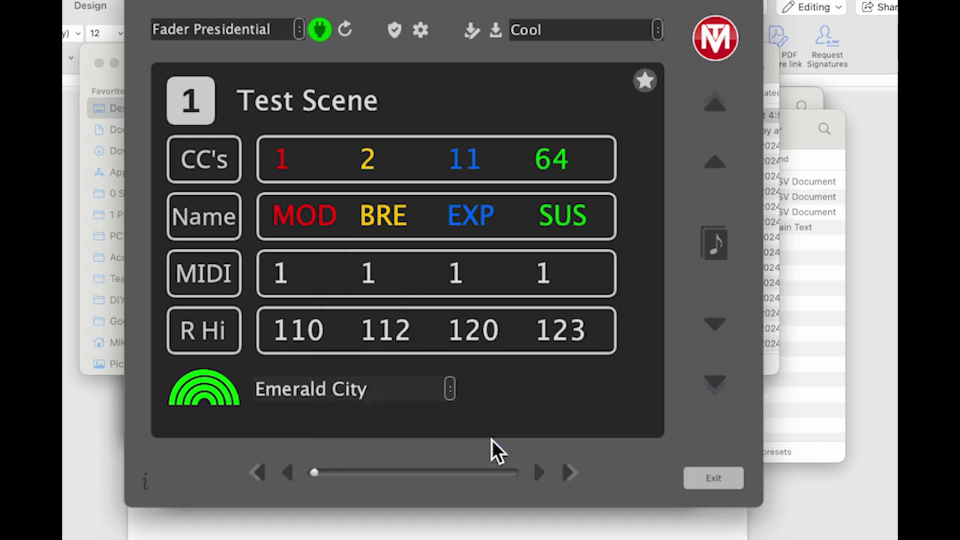
left_click(716, 478)
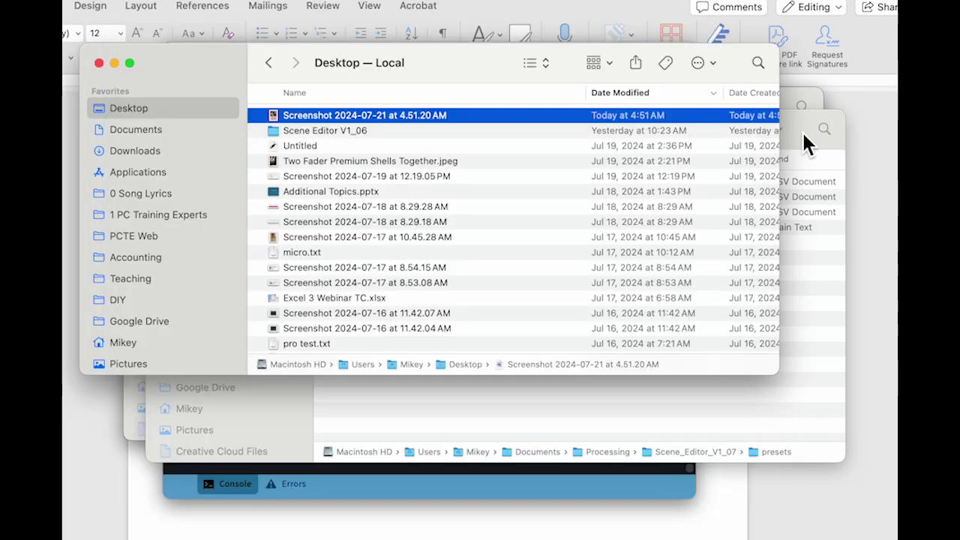
Open the sketch's presets folder in Finder from the Processing sketch window
left_click(802, 135)
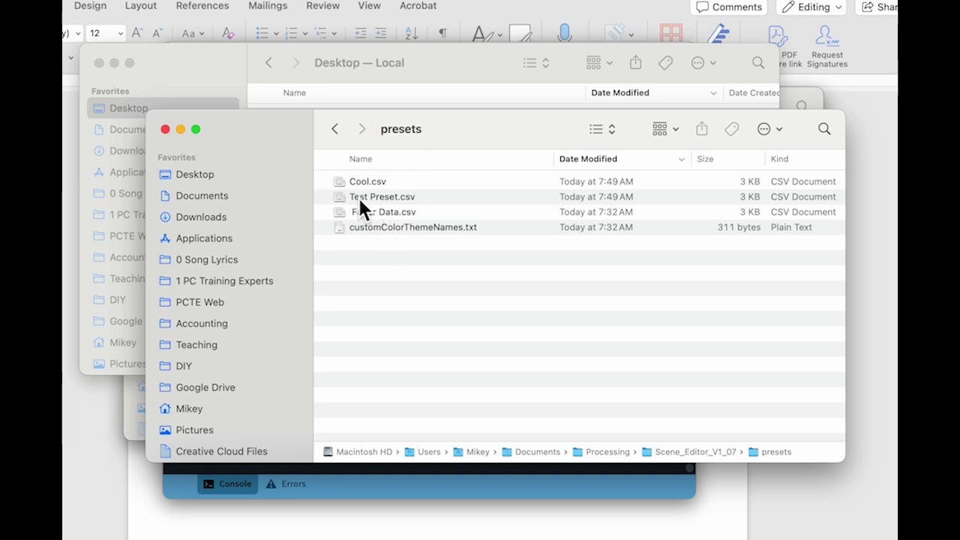
left_click(349, 471)
left_click(140, 1)
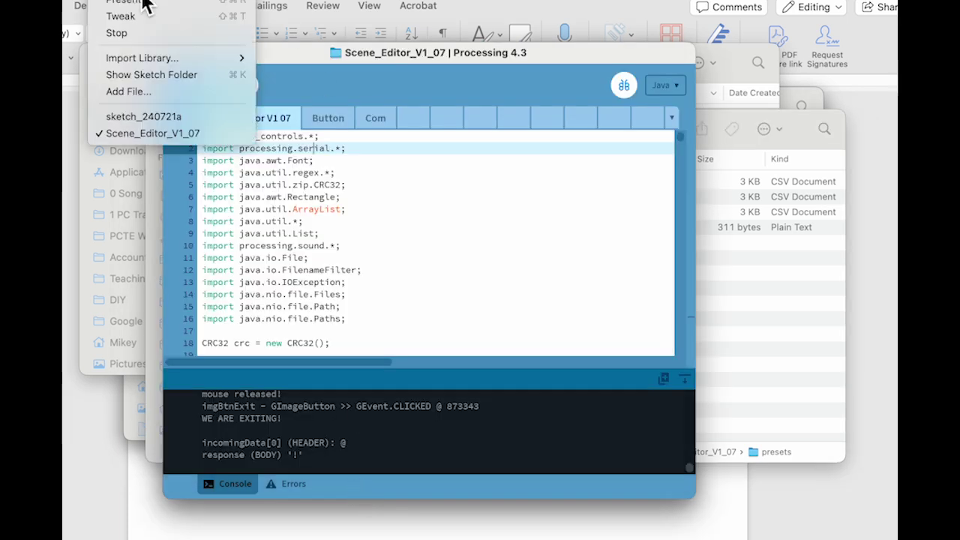
left_click(164, 77)
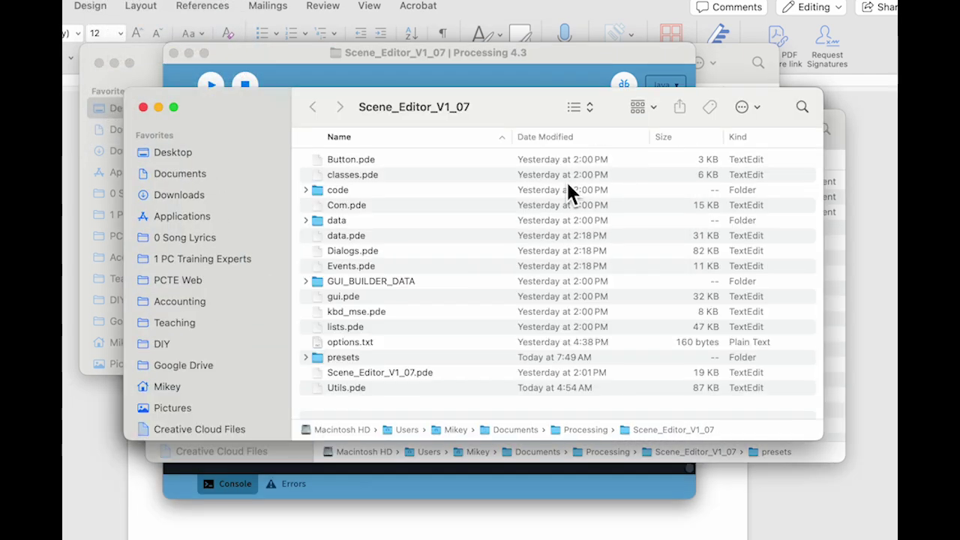
double_click(359, 359)
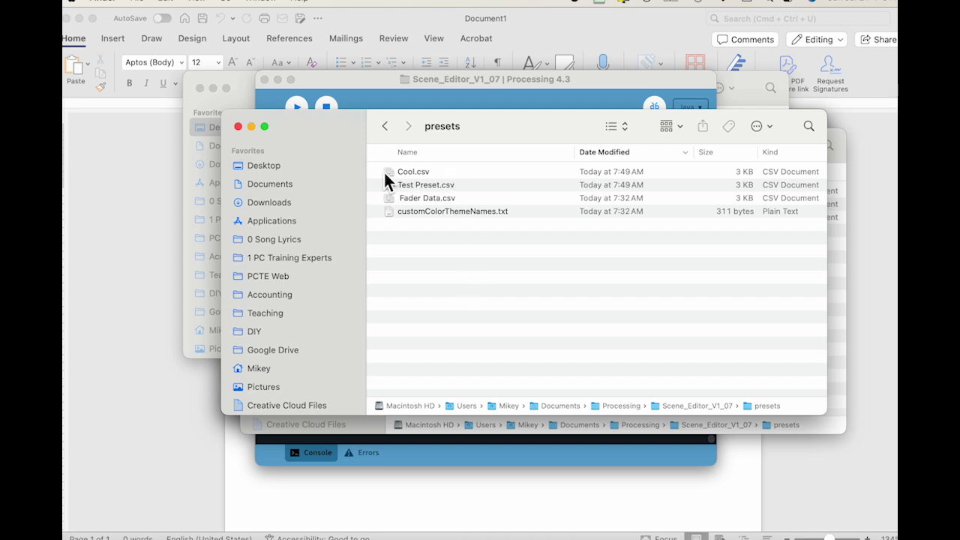
Open Cool.csv with Microsoft Excel
left_click(416, 175)
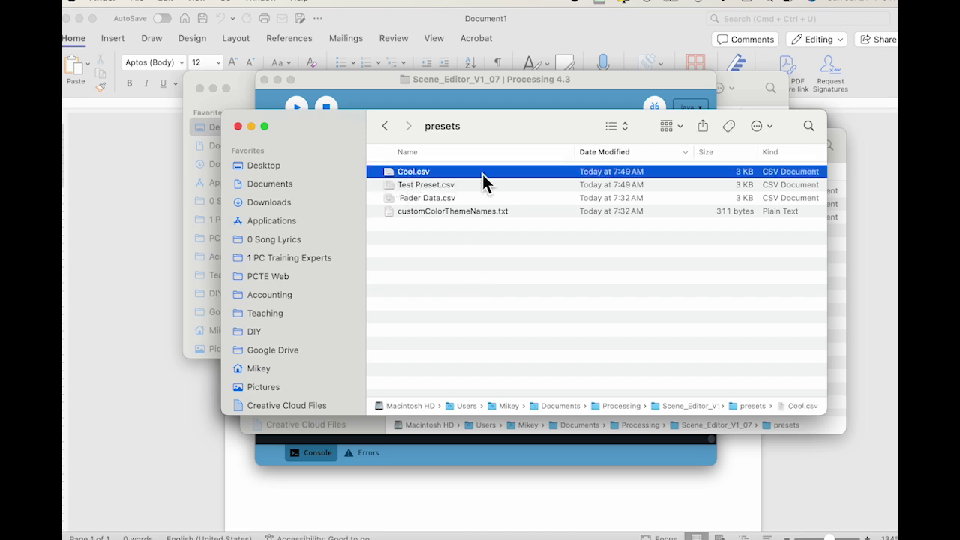
right_click(432, 176)
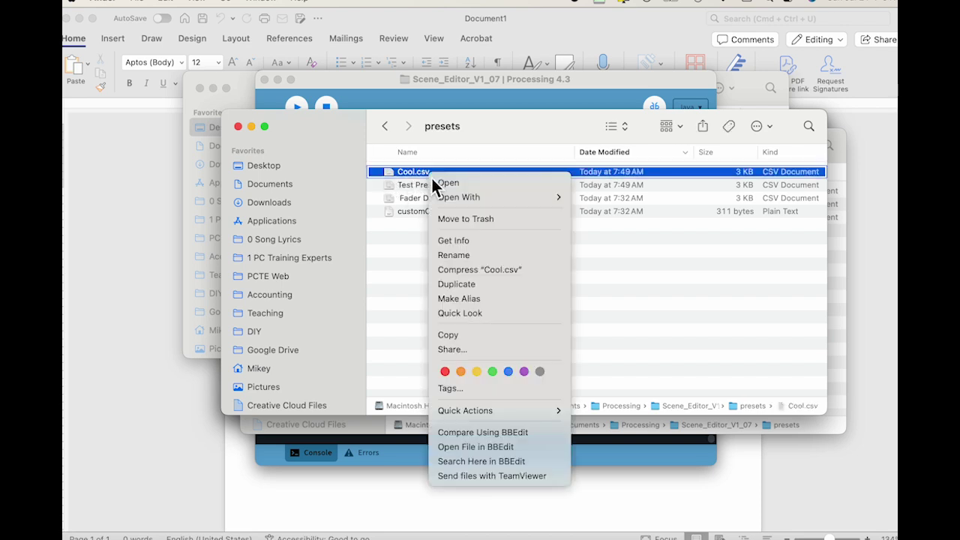
mouse_move(474, 197)
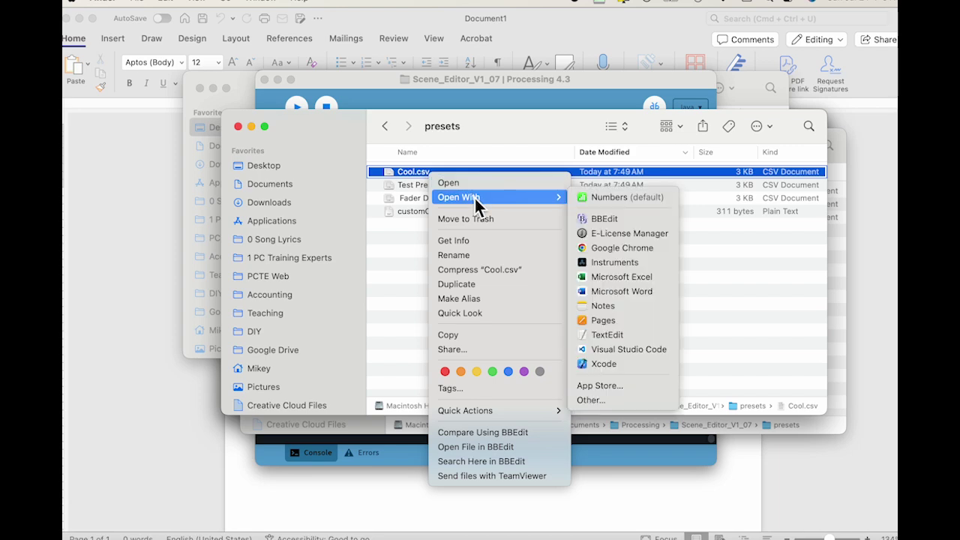
left_click(628, 277)
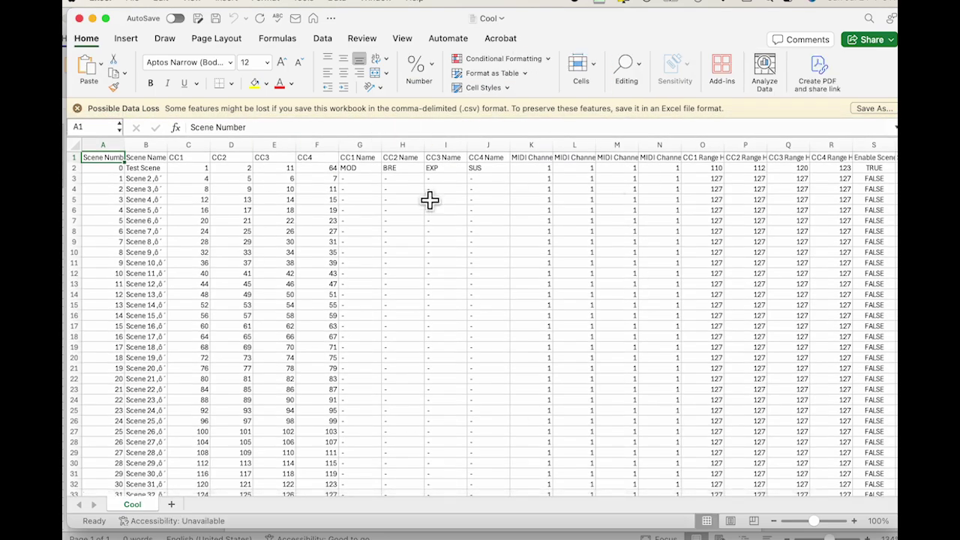
Rename the first scene in cell B2 from Test Scene to Cool Scene
left_click(147, 170)
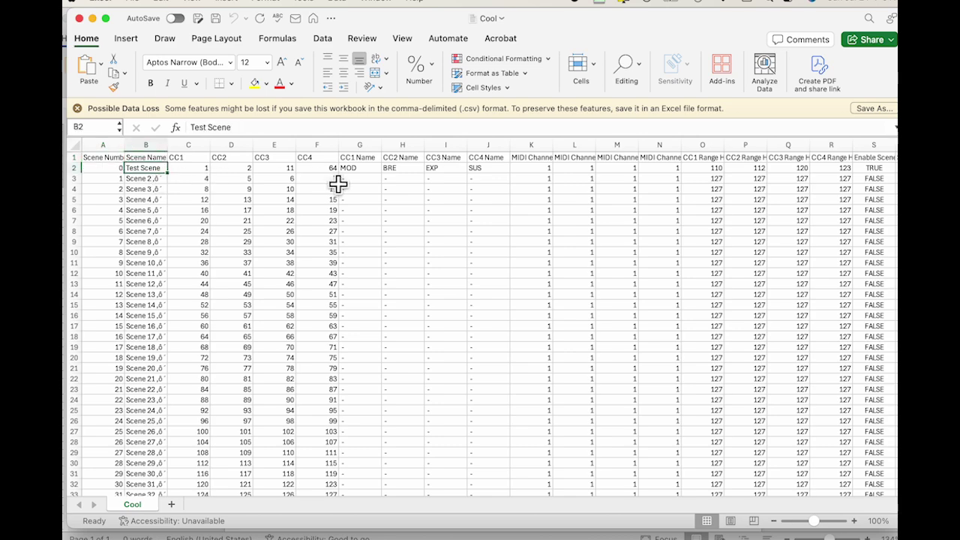
type("Coo")
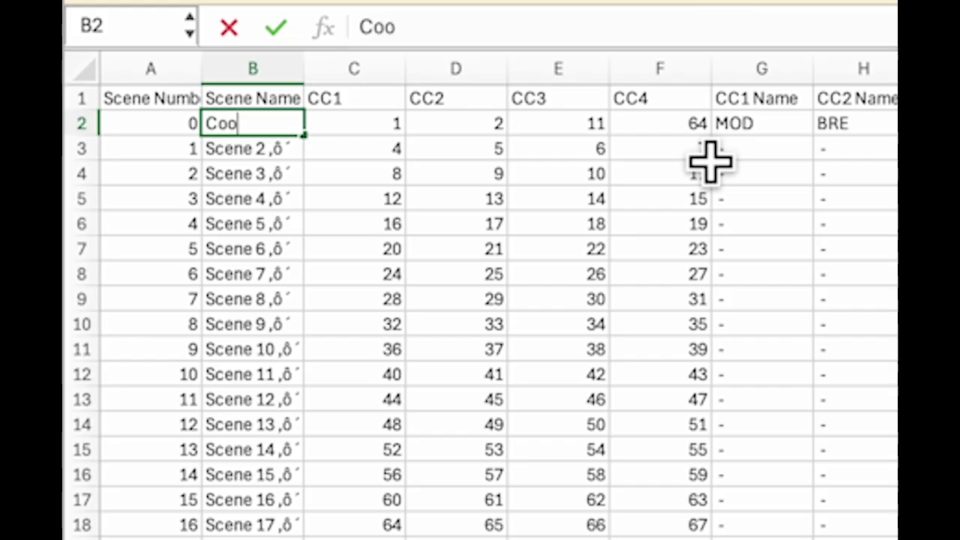
type("l Scene")
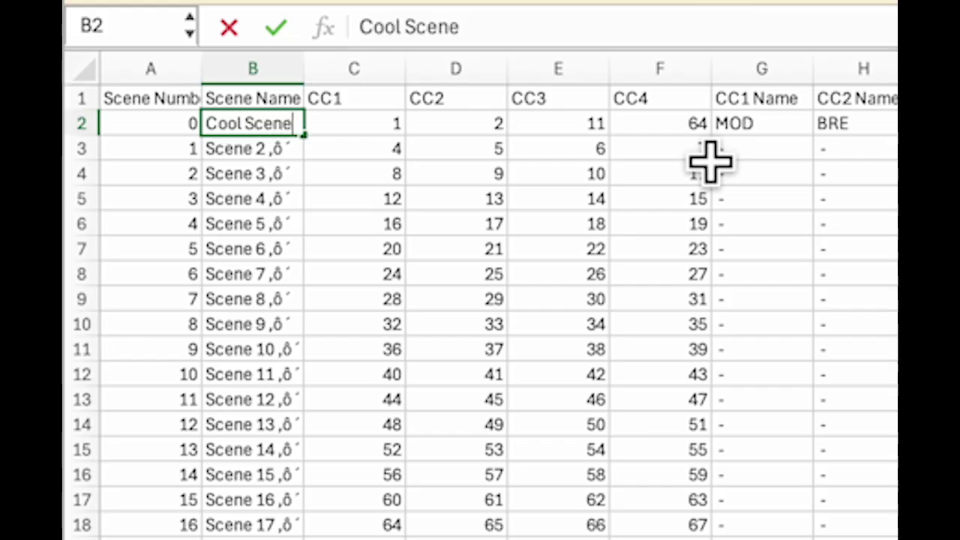
key("Tab")
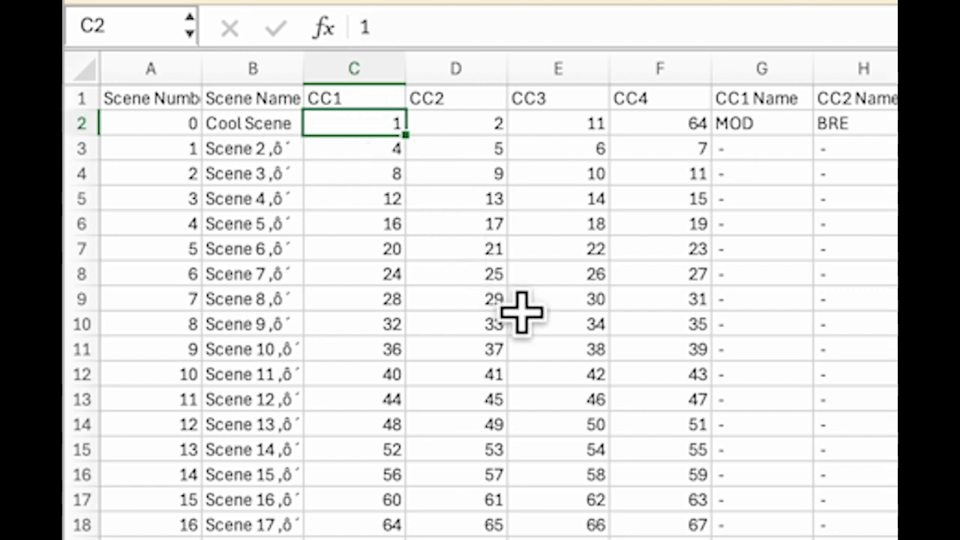
Enter CC values 99, 100, 101 and 102 into cells C2 through F2
type("99")
key("Tab")
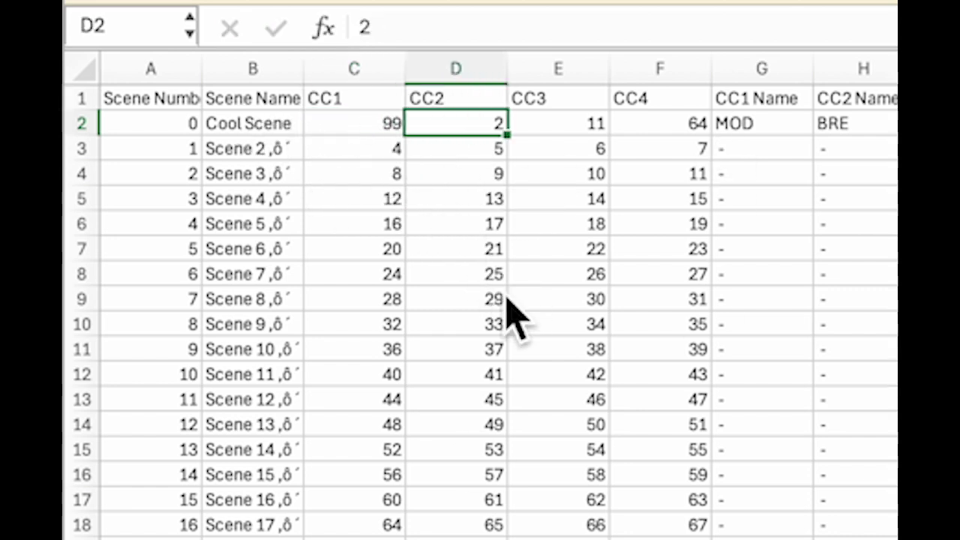
type("1`00")
key("BackSpace")
key("BackSpace")
key("BackSpace")
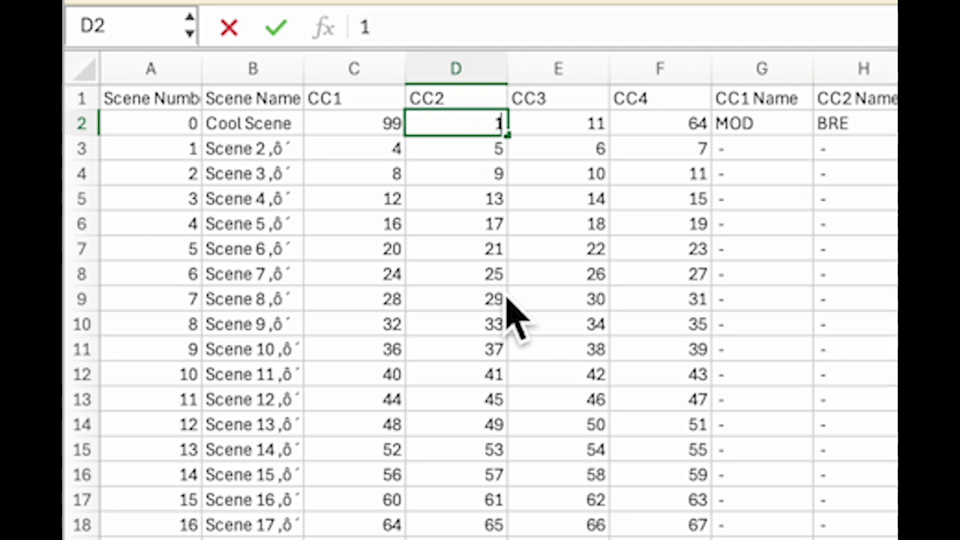
type("00")
key("Tab")
type("101")
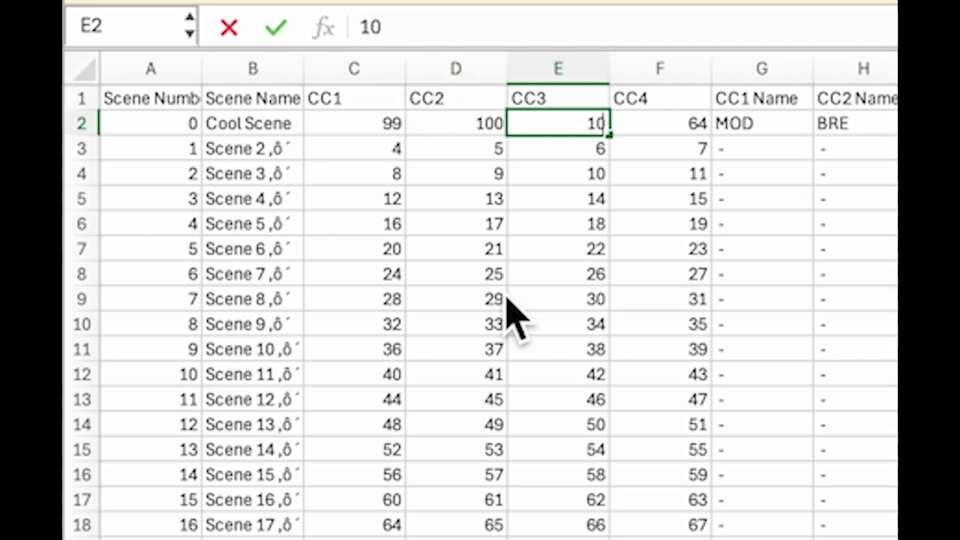
key("Tab")
type("102")
key("Tab")
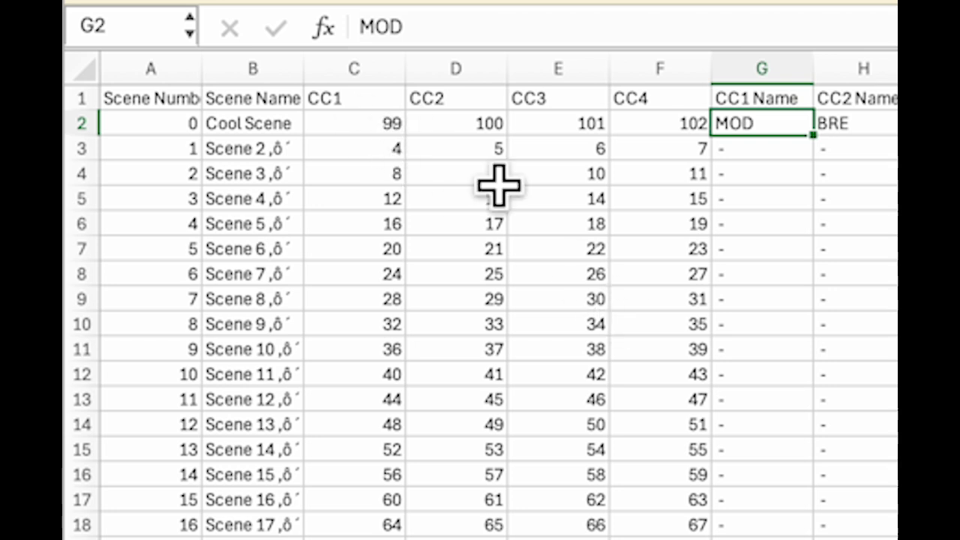
Review the new CC1 value and the CC names MOD and SUS in row 2
left_click(359, 126)
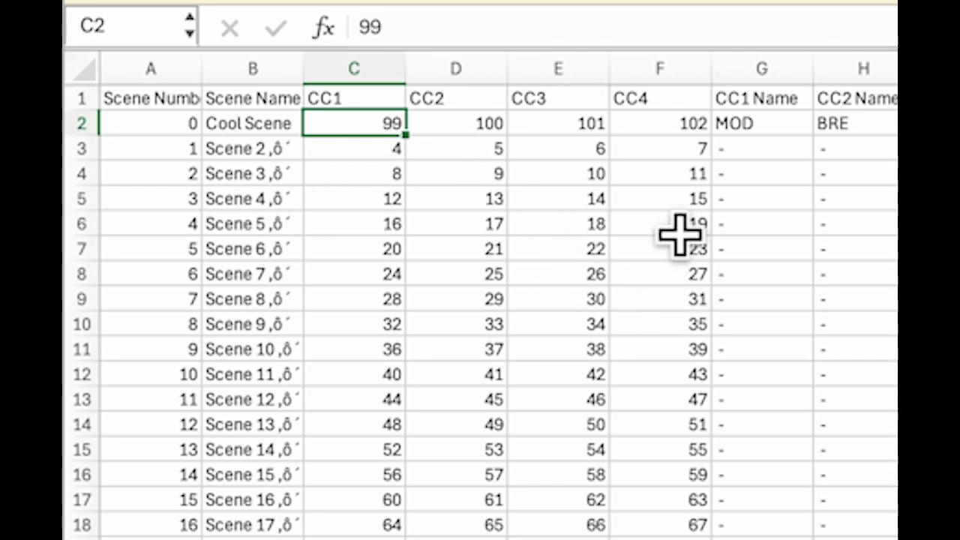
left_click(784, 132)
key("Right")
key("Right")
key("Right")
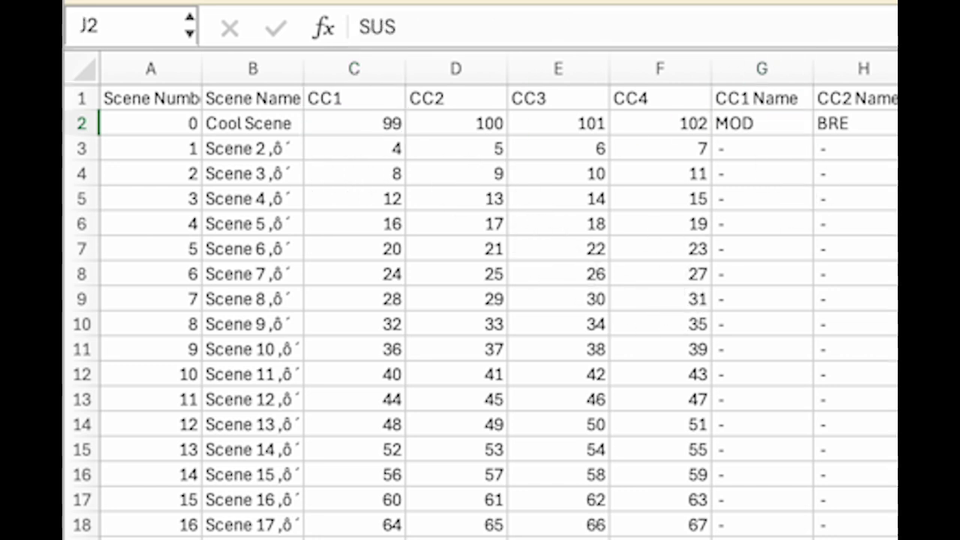
Close the Cool.csv workbook with Cmd+W, saving the changes
scroll(480, 300, "right", 3)
scroll(480, 300, "left", 3)
scroll(480, 300, "up", 5, "ctrl")
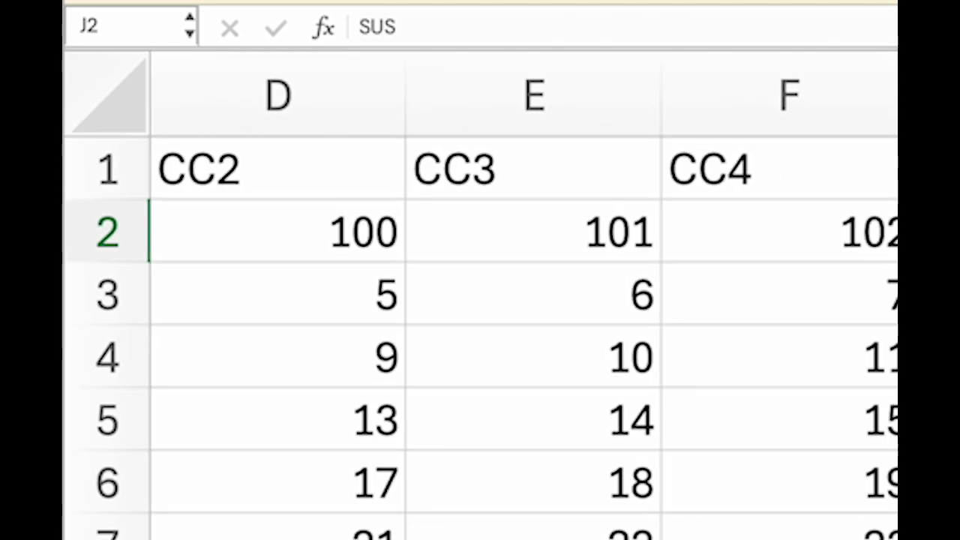
scroll(480, 300, "left", 5)
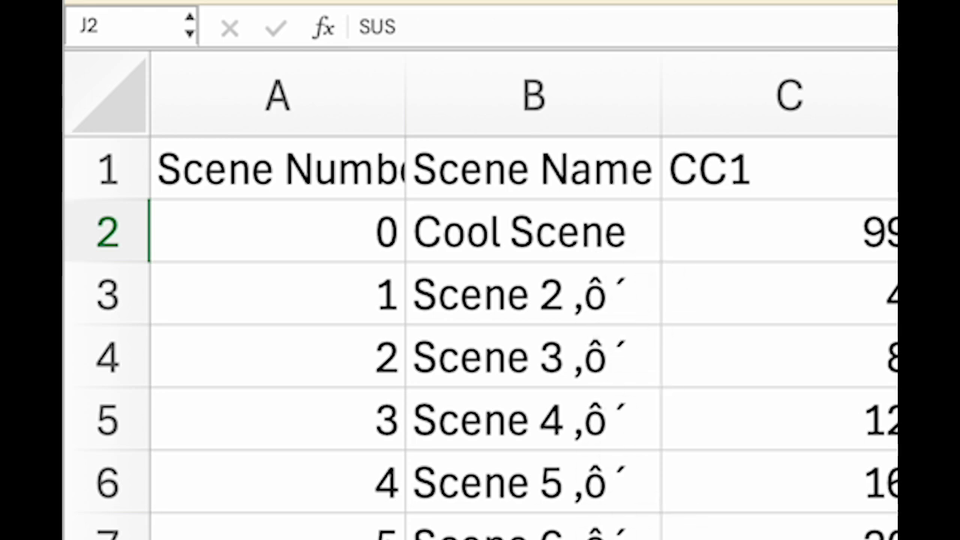
scroll(480, 300, "down", 5, "ctrl")
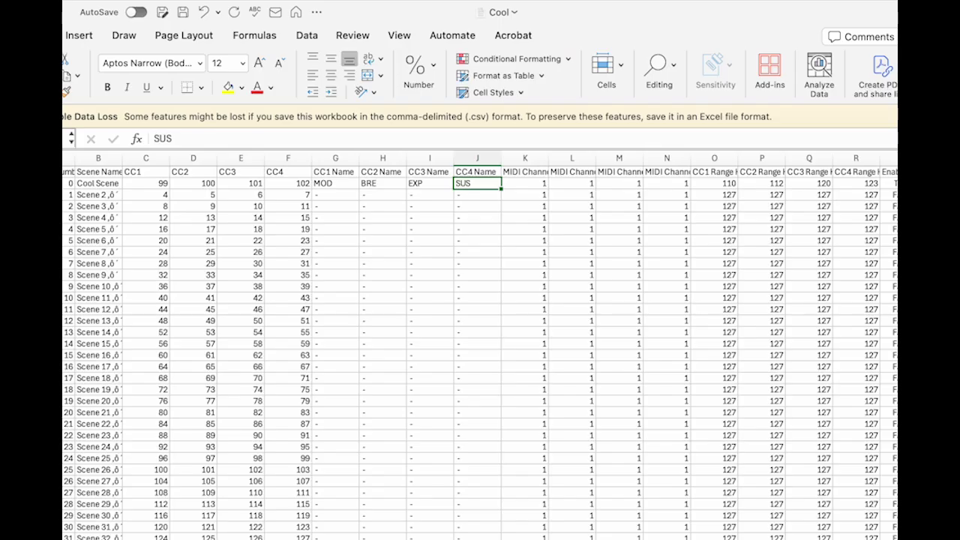
key("super+w")
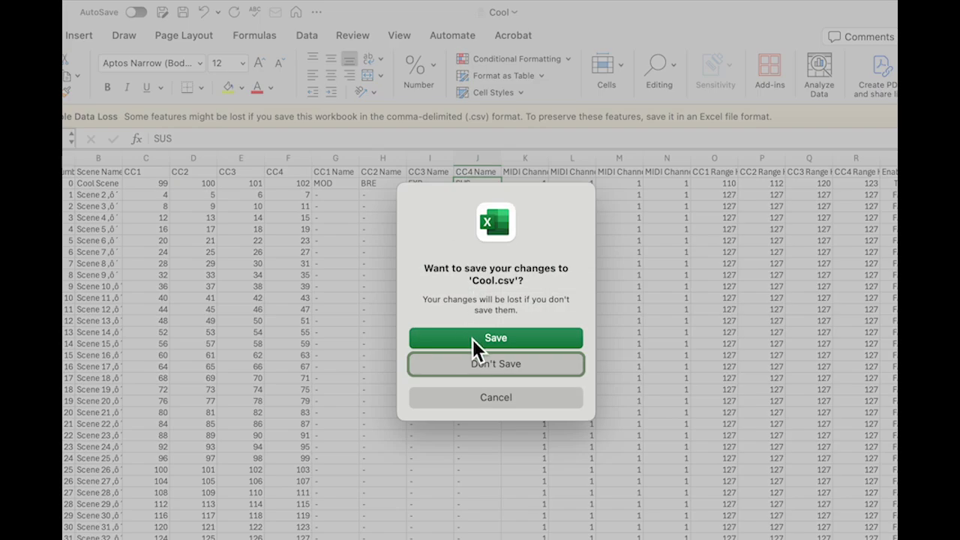
left_click(472, 339)
Relaunch the Scene Editor sketch from Processing and load the Cool preset
left_click(492, 78)
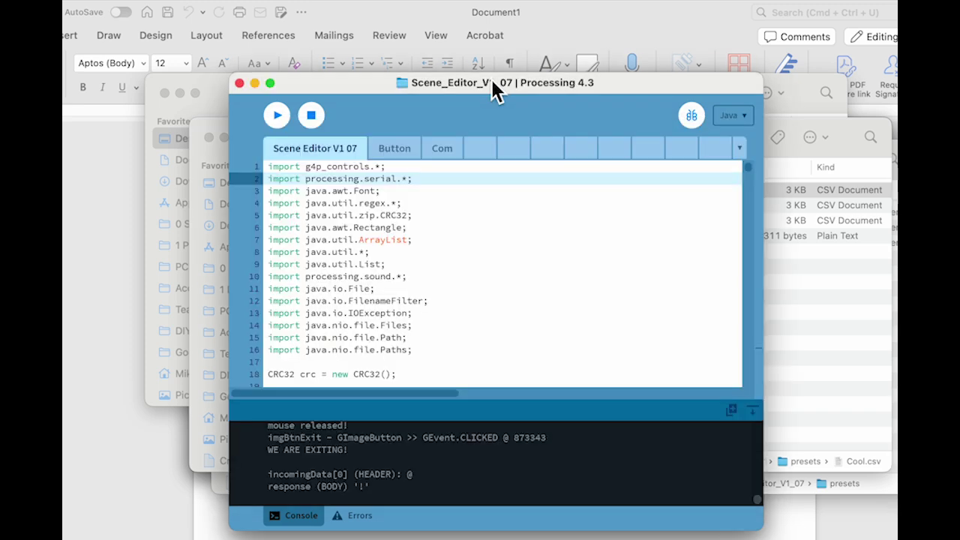
left_click(279, 116)
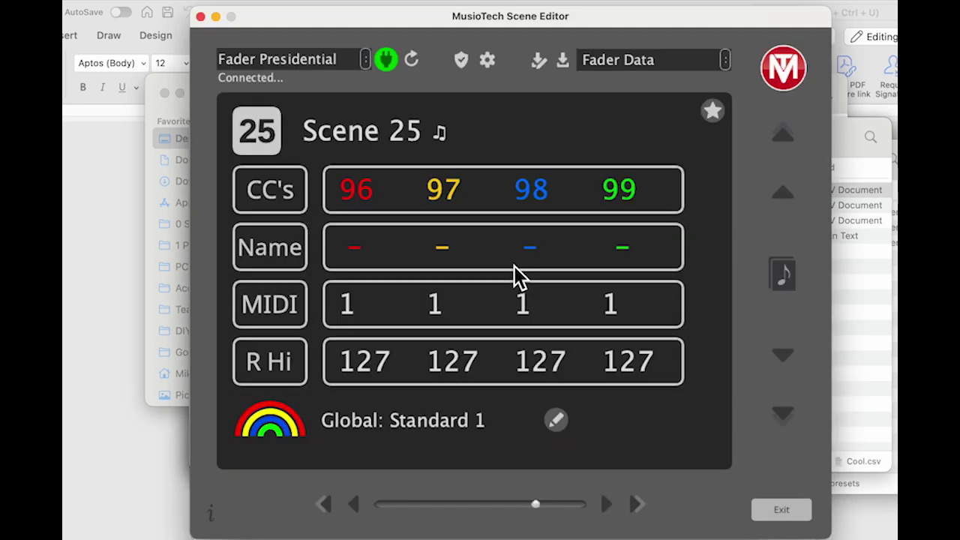
left_click(726, 61)
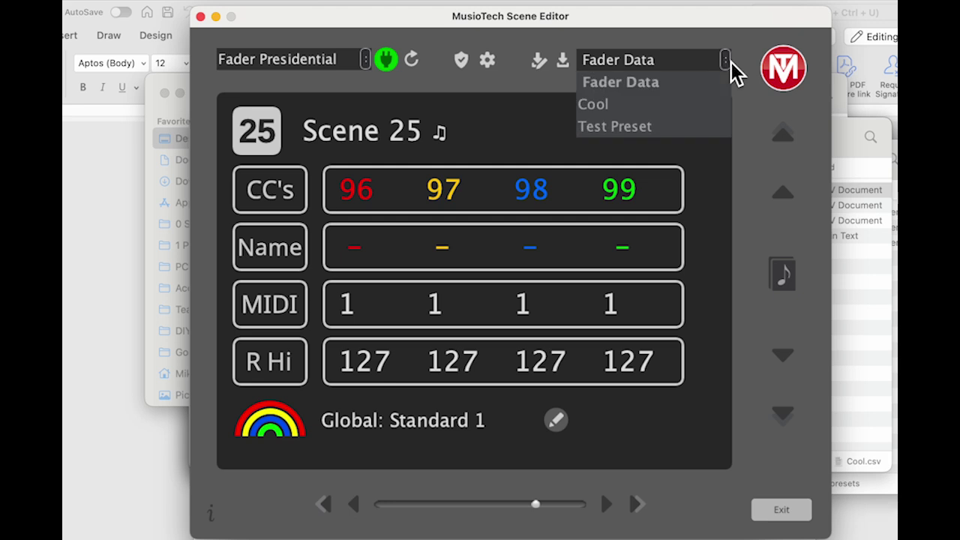
left_click(606, 105)
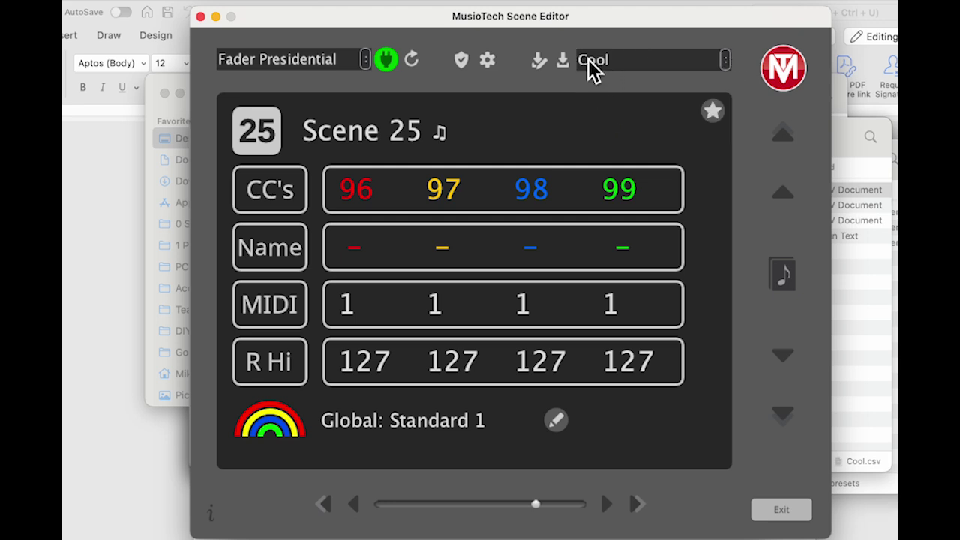
Jump to the first scene, Cool Scene, then bring the Finder presets folder forward
left_click(327, 507)
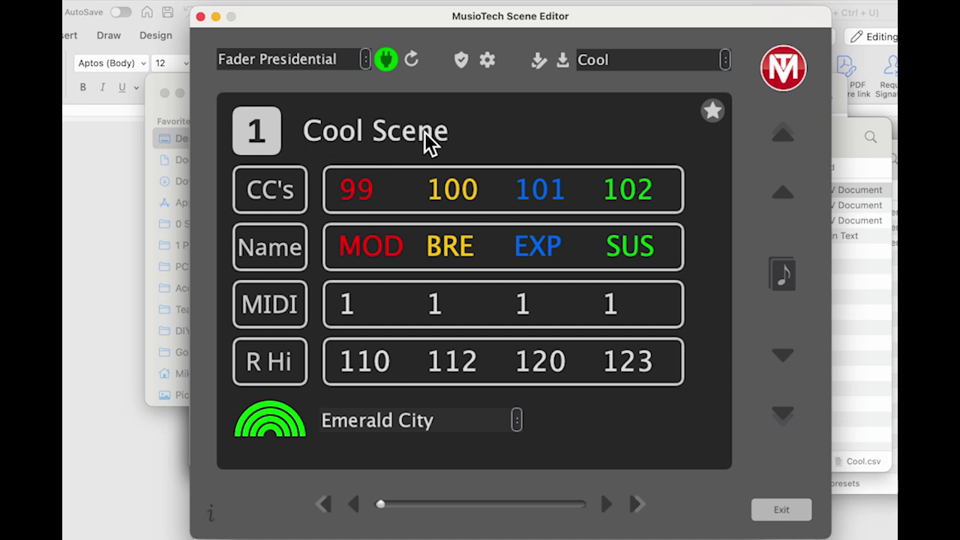
left_click(725, 60)
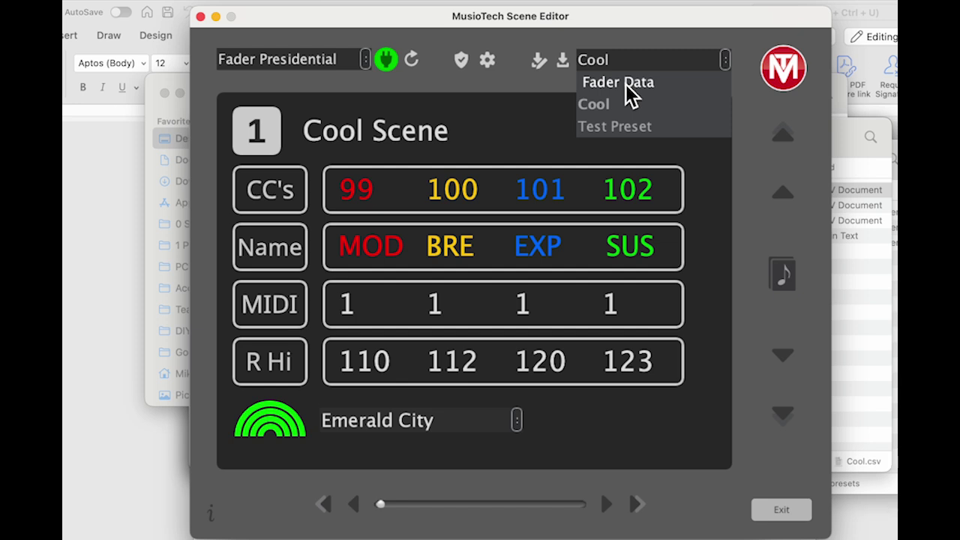
left_click(847, 147)
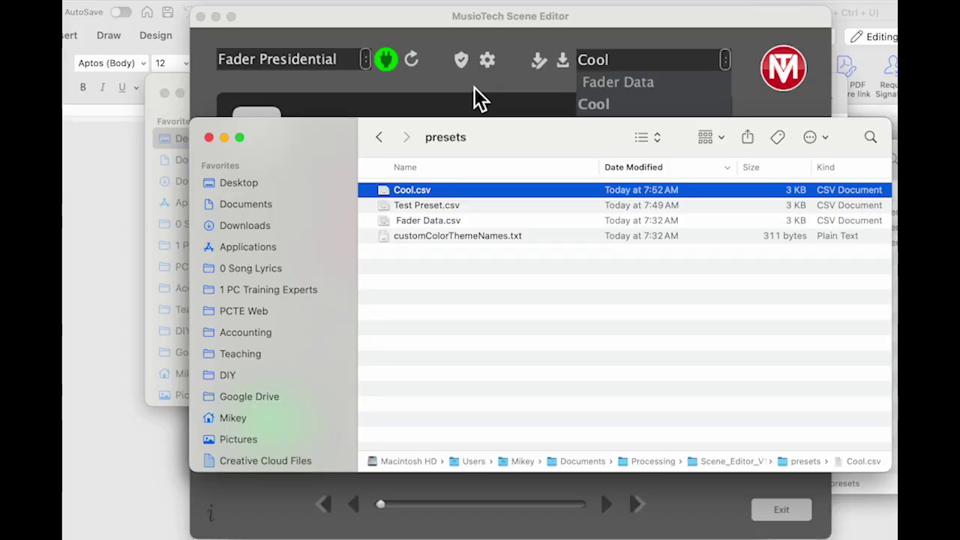
Bring the Scene Editor in front, close the preset list, and open Backup & Restore
left_click(474, 87)
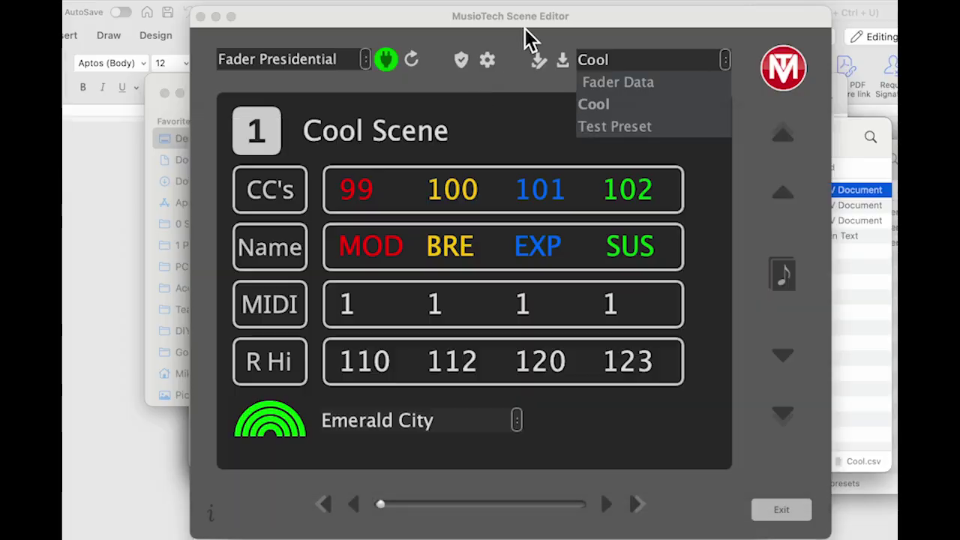
left_click(623, 62)
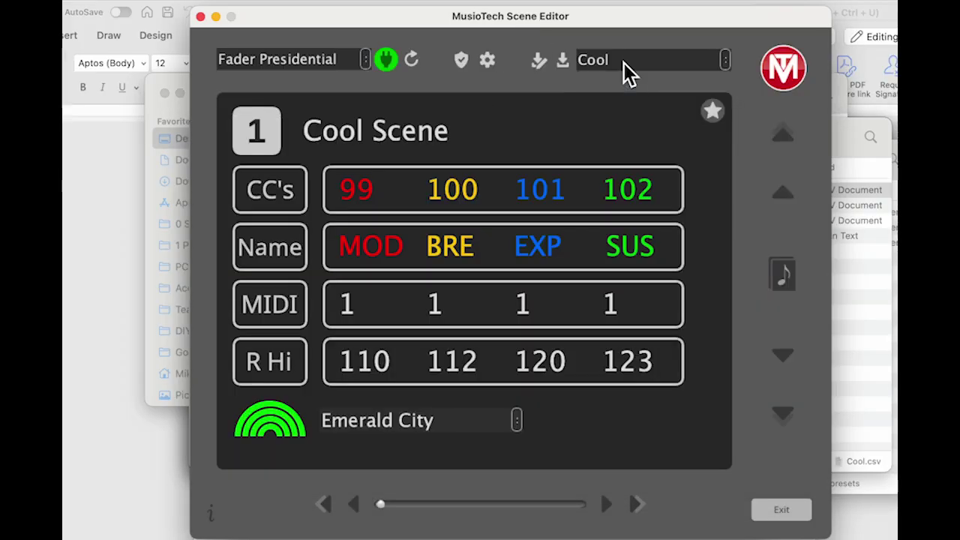
left_click(470, 64)
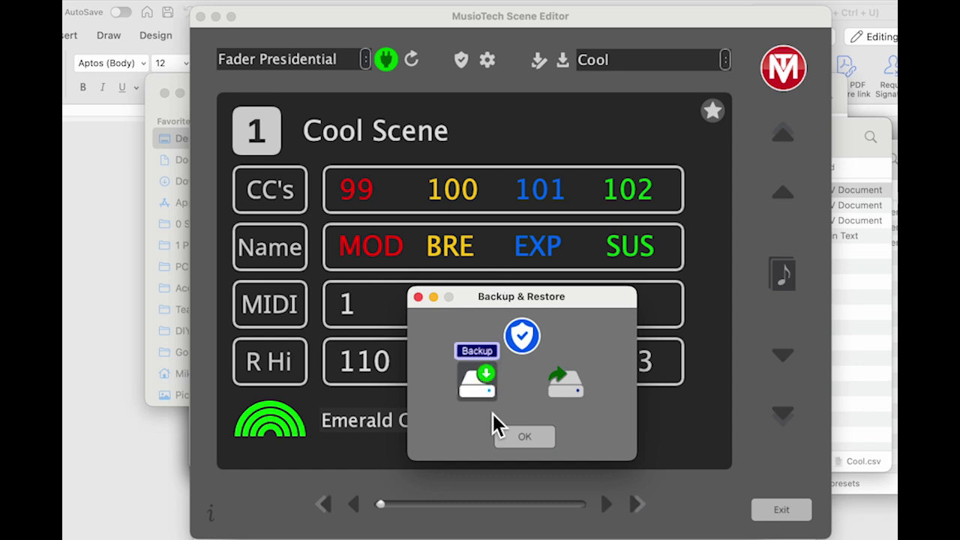
Close the Backup & Restore window, reopen it to review, and close it again
left_click(525, 439)
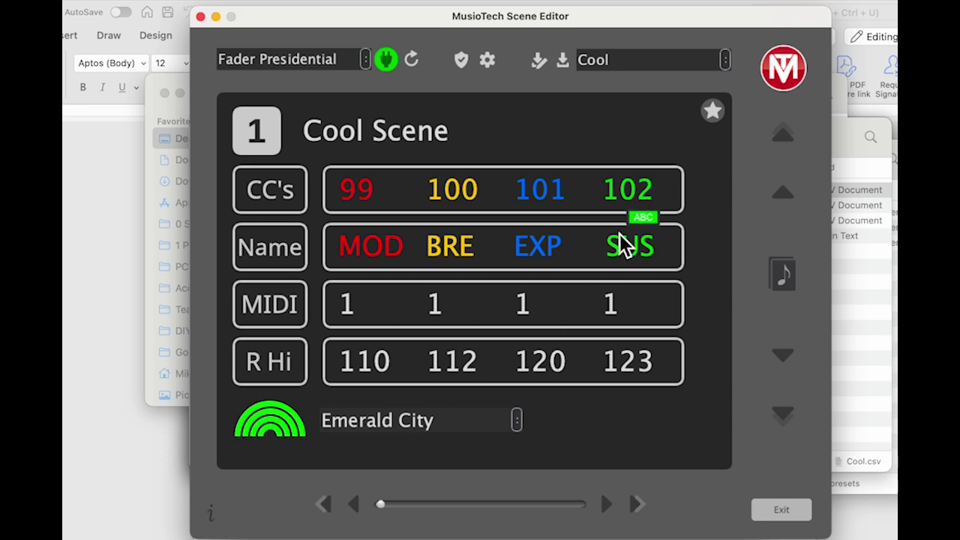
left_click(462, 60)
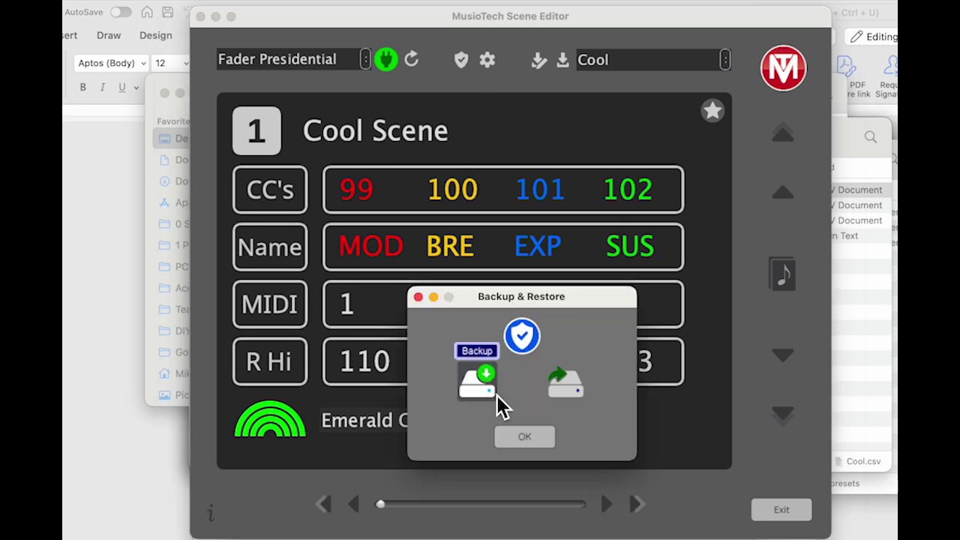
left_click(525, 439)
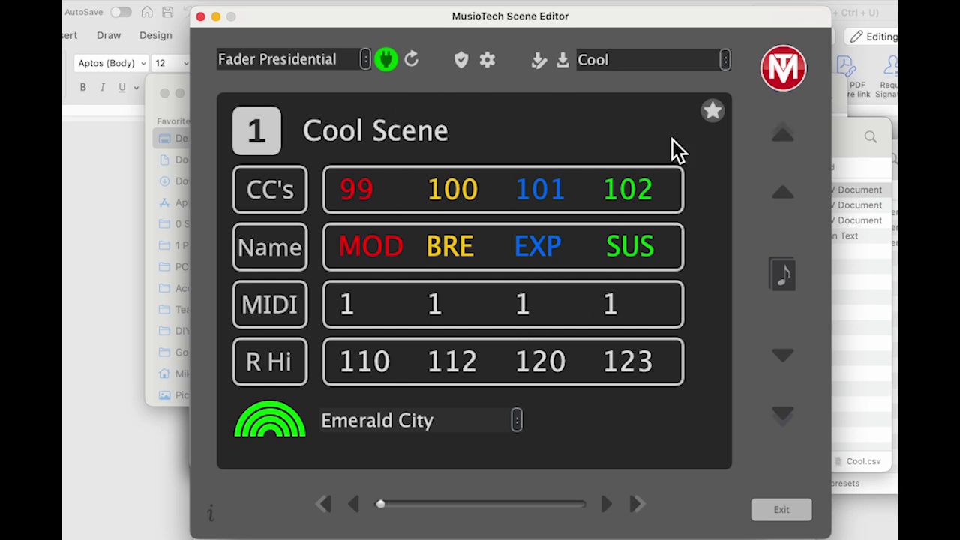
Upload all data to the fader, then dismiss the resulting connection error
left_click(783, 139)
left_click(611, 435)
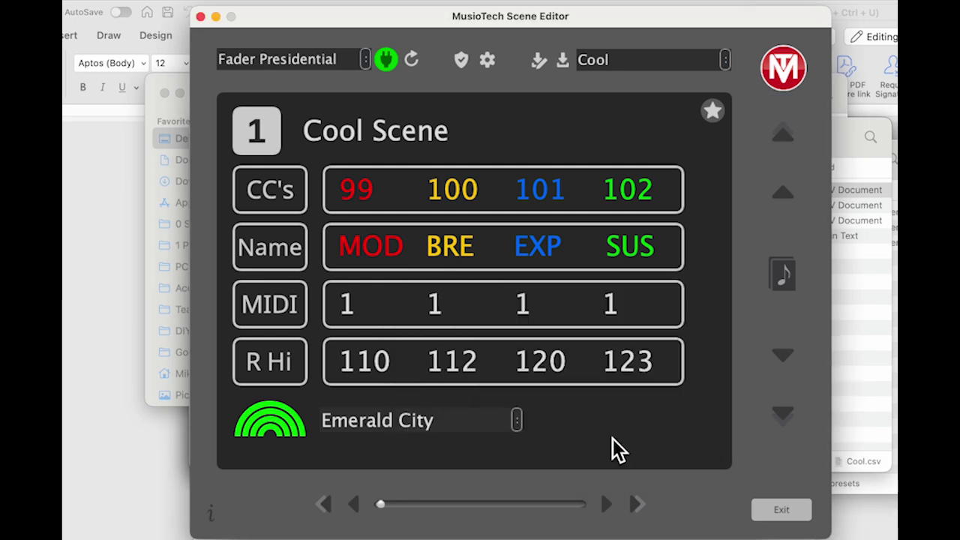
left_click(567, 440)
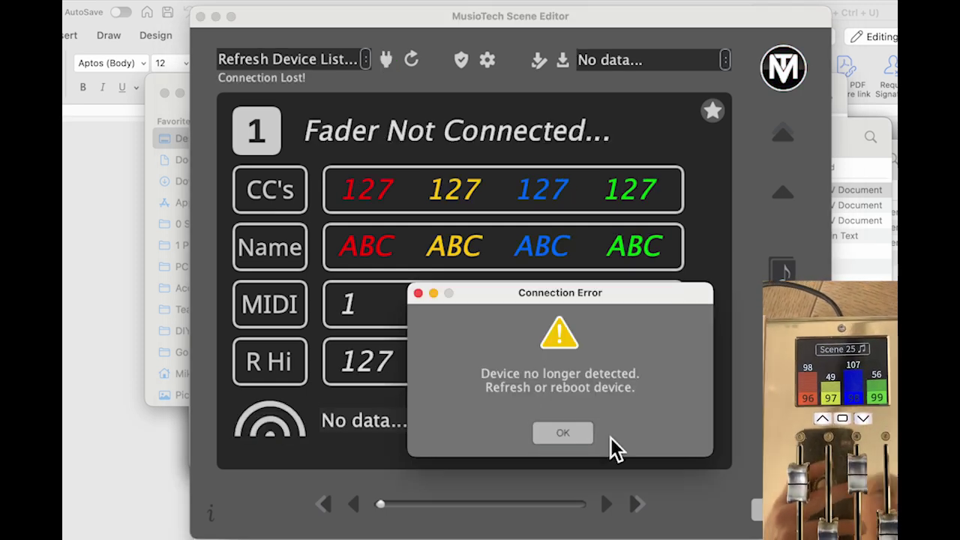
left_click(578, 436)
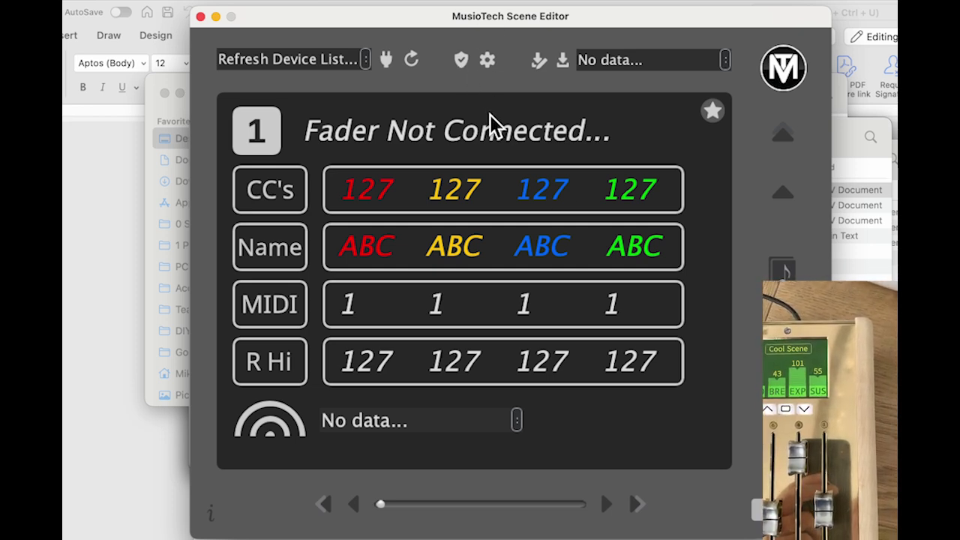
Reconnect the fader via Refresh Ports and back up all its data as BU on the Desktop
left_click(414, 67)
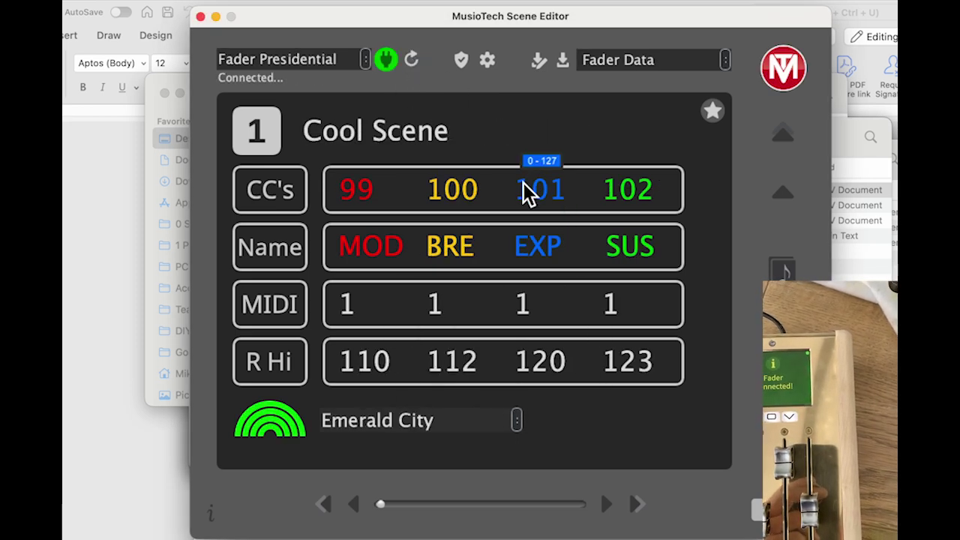
left_click(465, 66)
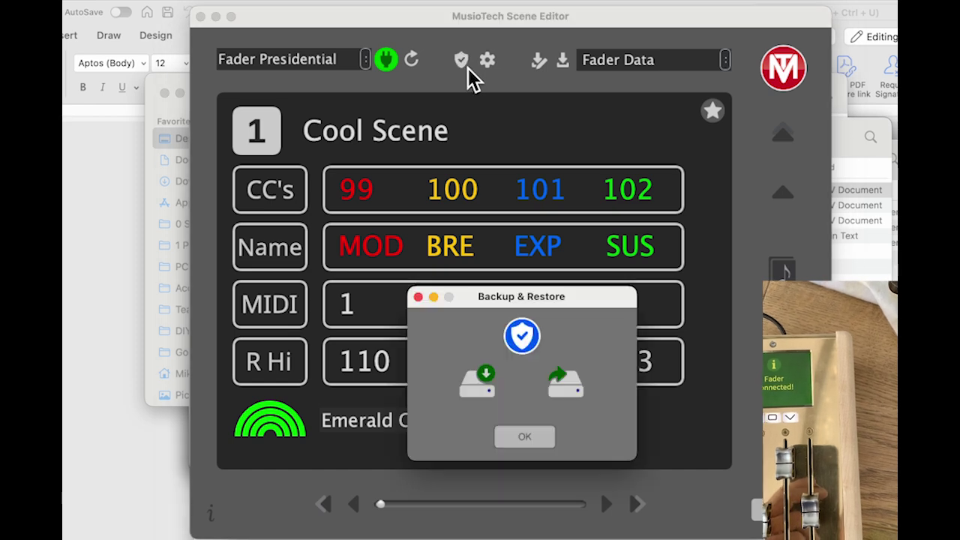
left_click(482, 381)
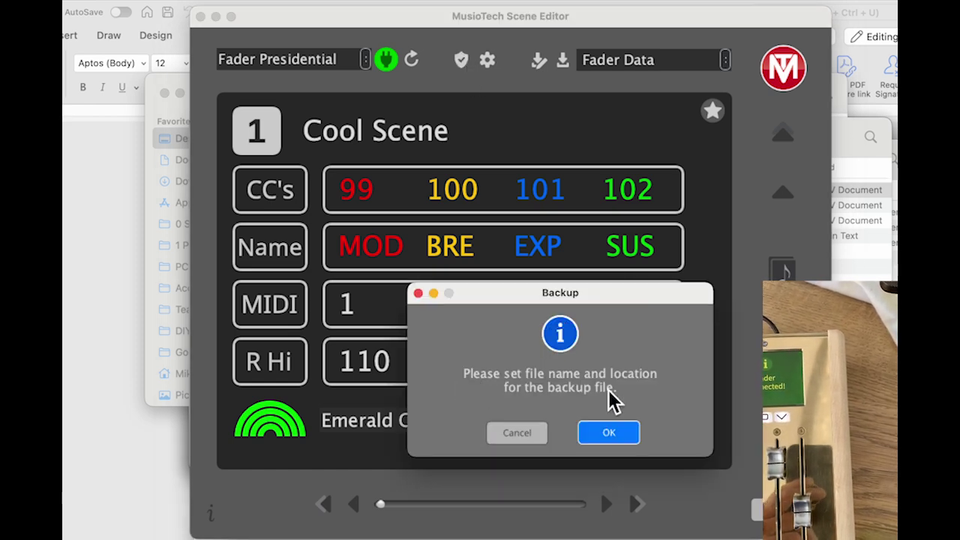
left_click(600, 434)
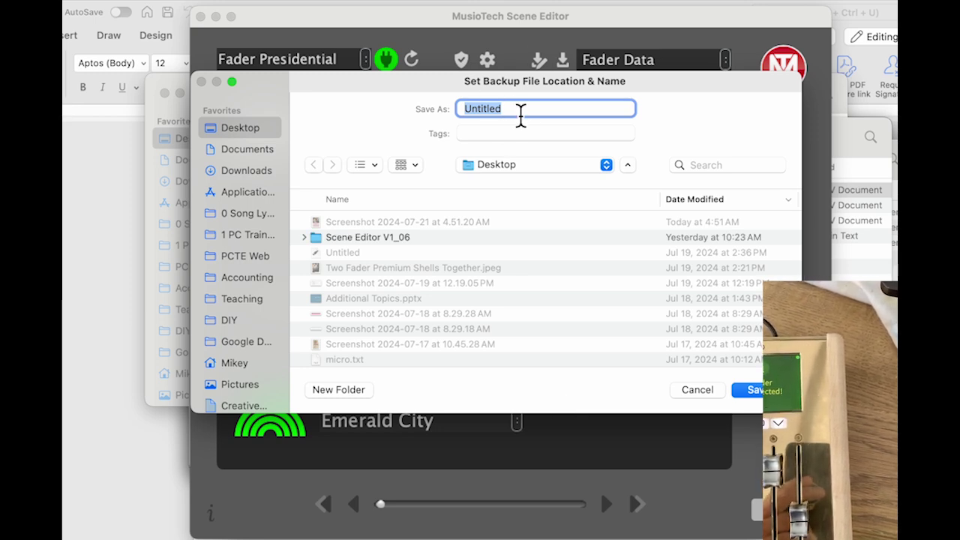
type("BU")
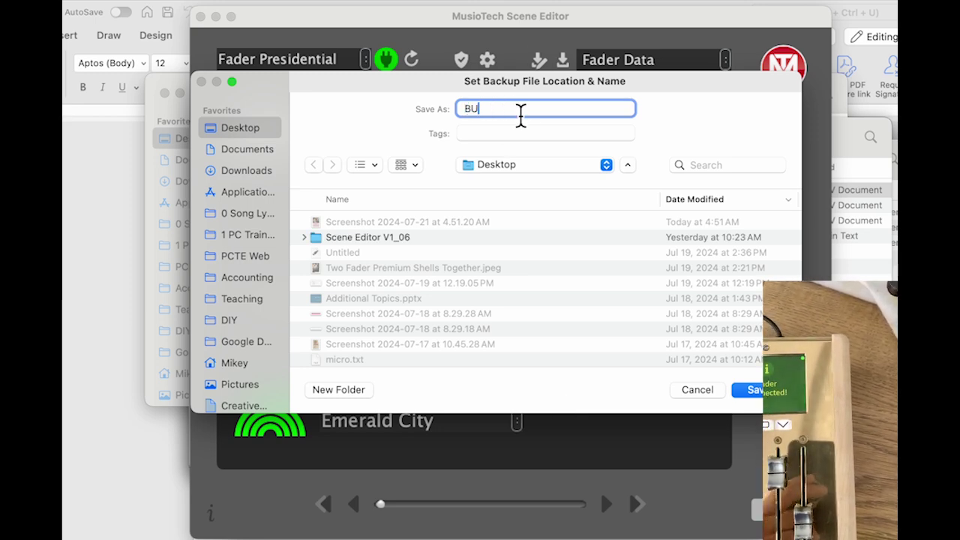
left_click(756, 392)
left_click(568, 429)
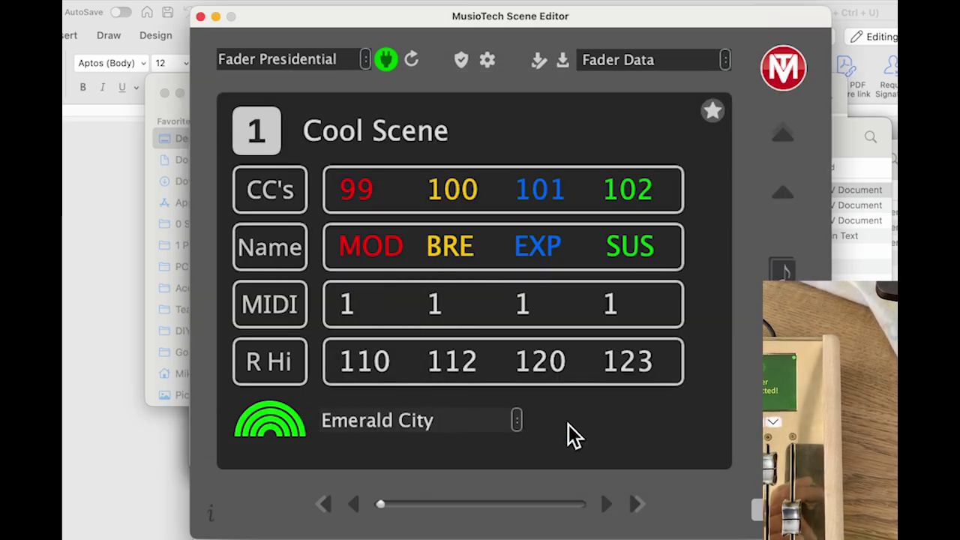
Run a restore from the Backup/Restore options, picking bu.txt from the date-sorted file list
left_click(467, 62)
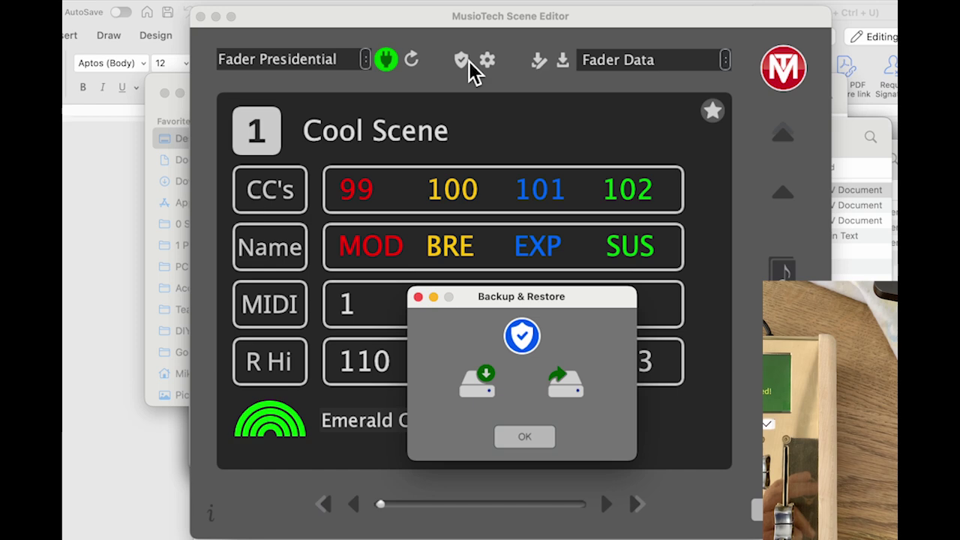
left_click(528, 441)
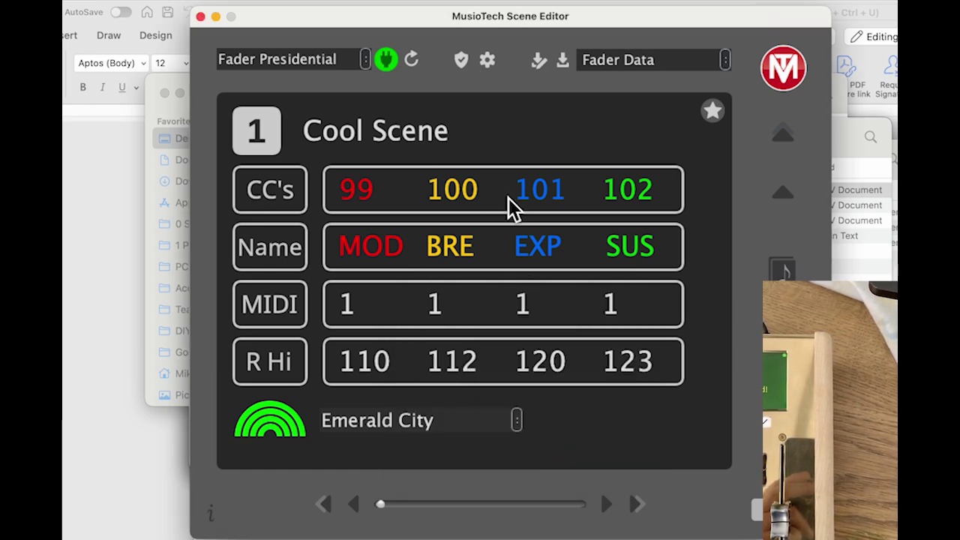
left_click(462, 60)
left_click(561, 386)
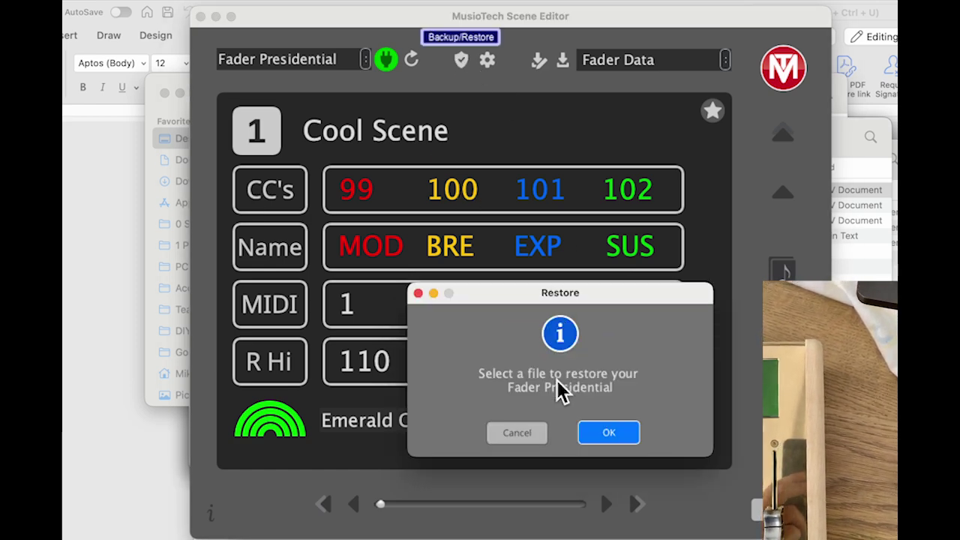
left_click(608, 431)
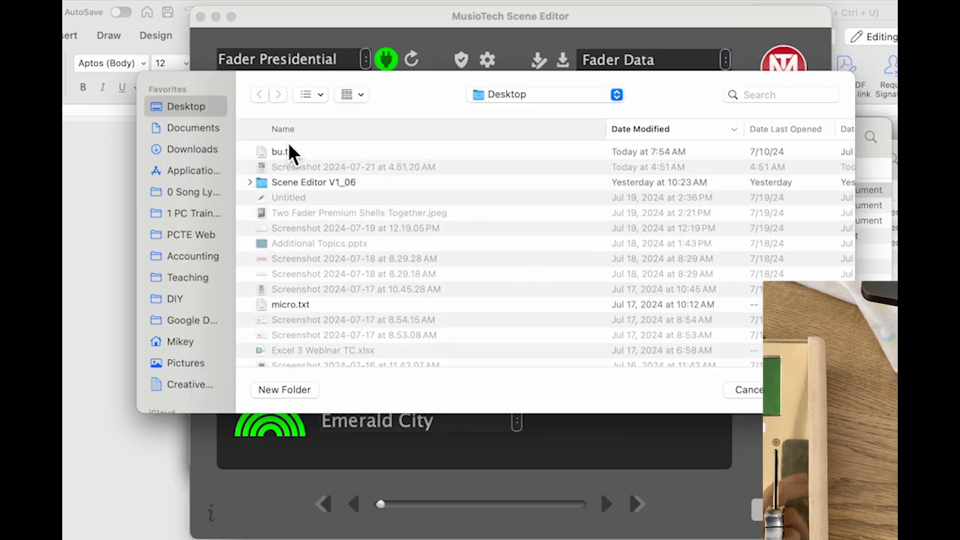
left_click(288, 134)
left_click(677, 131)
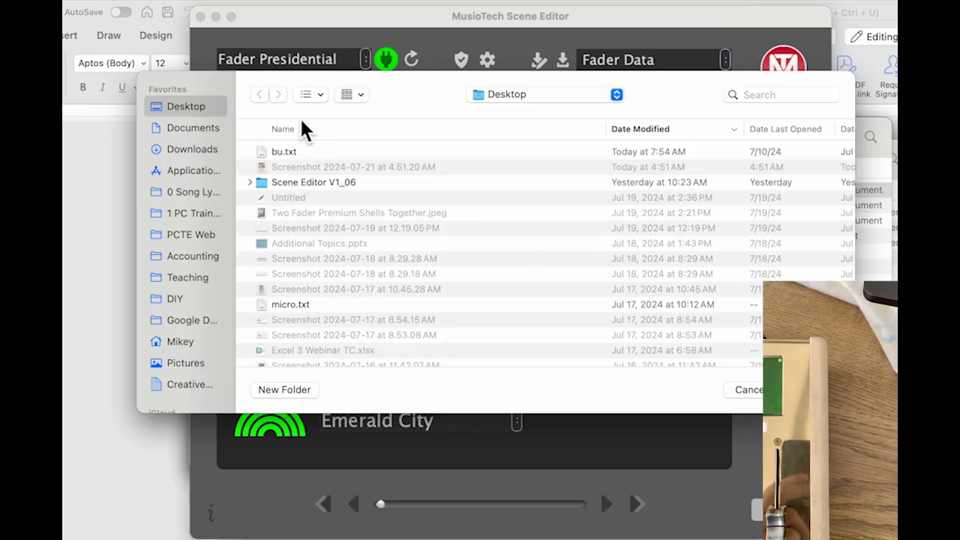
left_click(291, 152)
left_click(806, 390)
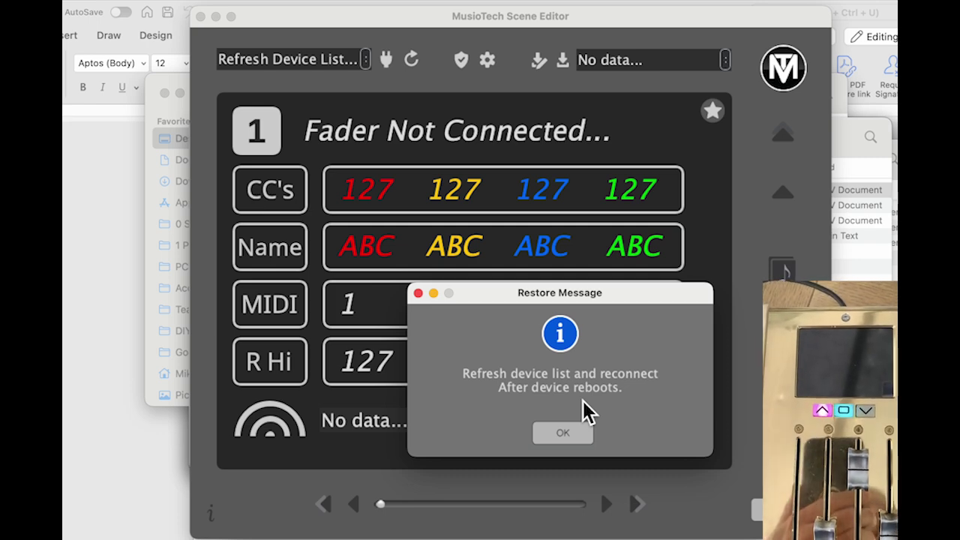
Dismiss the restore reboot message and refresh ports to reconnect the fader
left_click(562, 434)
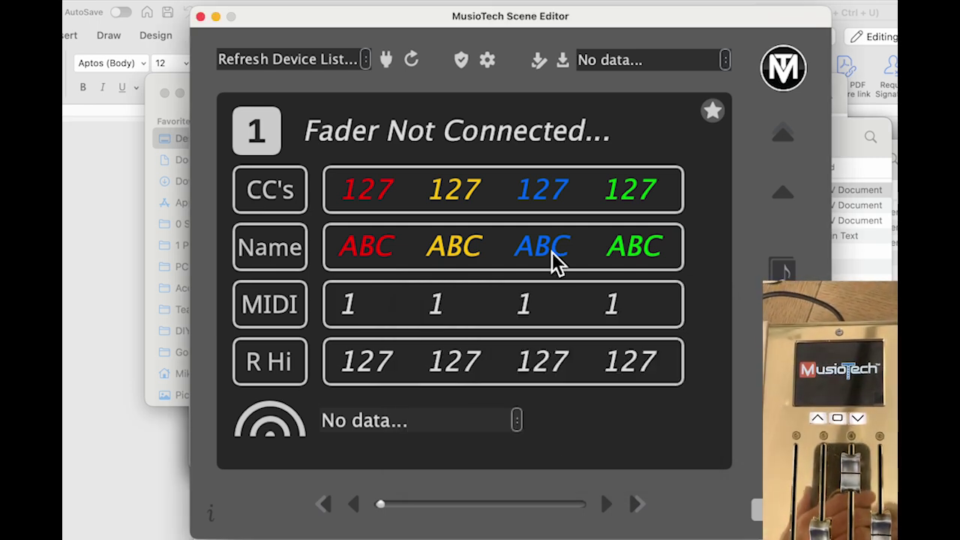
left_click_drag(515, 18, 527, 21)
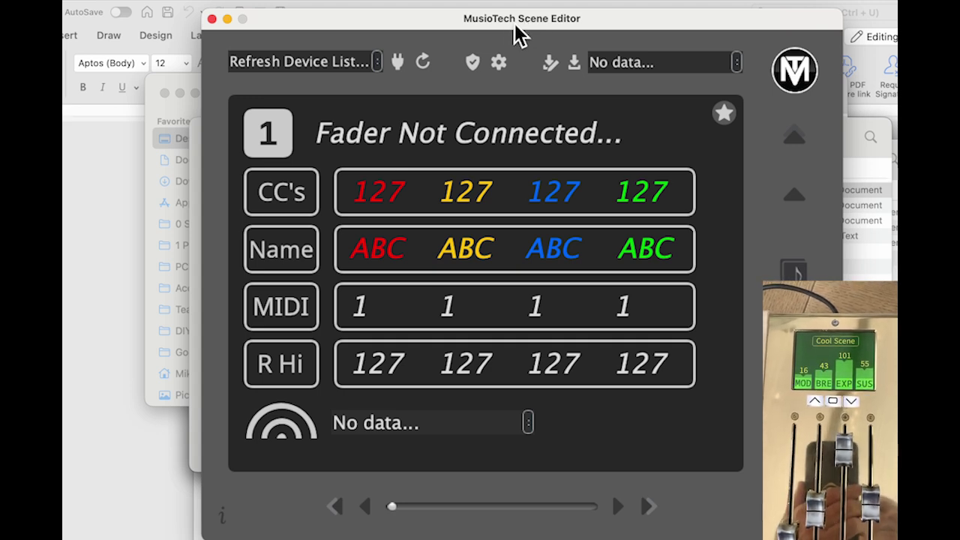
left_click(423, 63)
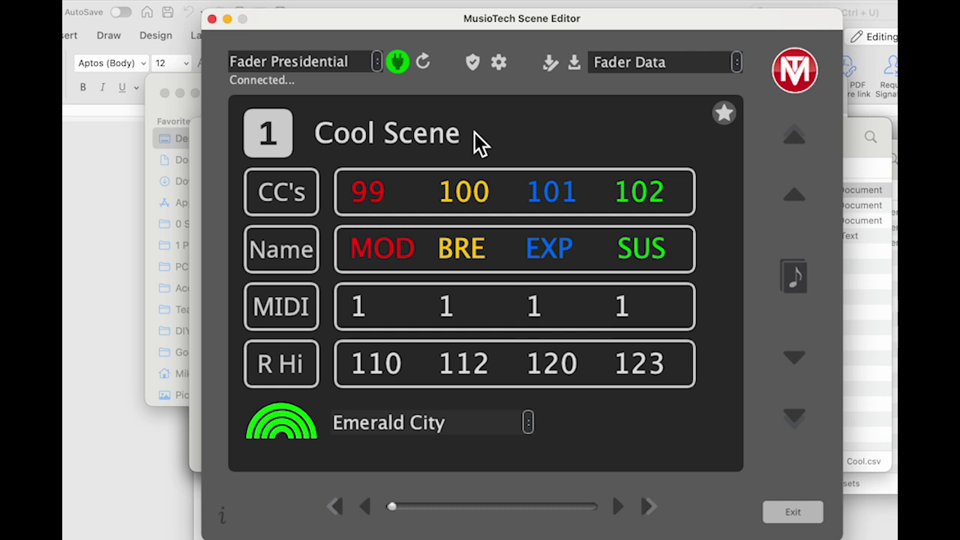
Browse scenes 2 to 4 and return to scene 1, Cool Scene
left_click(618, 506)
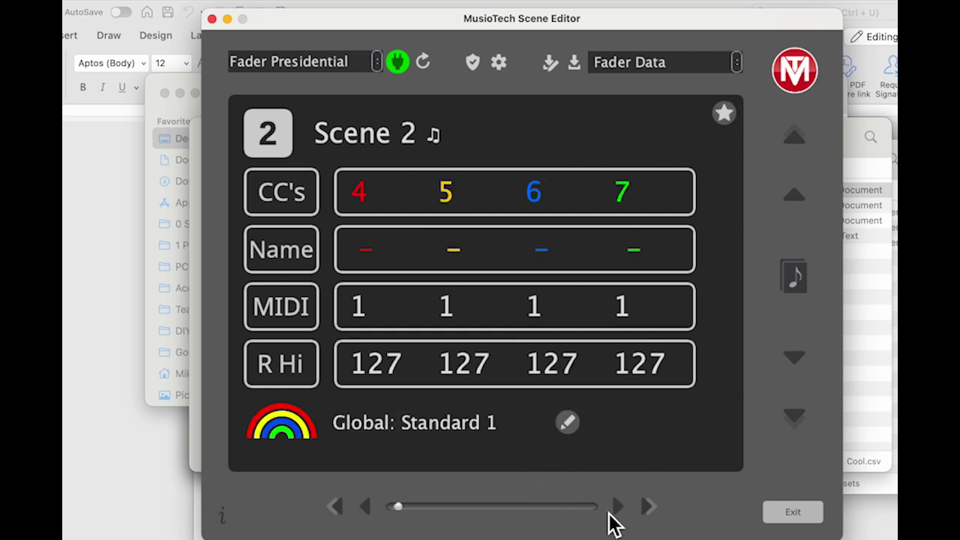
left_click(619, 507)
left_click(367, 508)
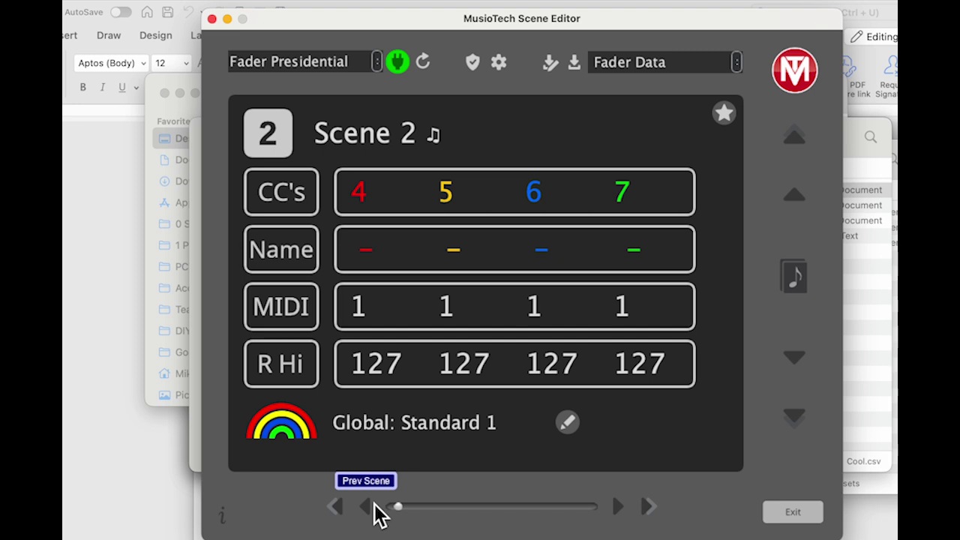
left_click(365, 507)
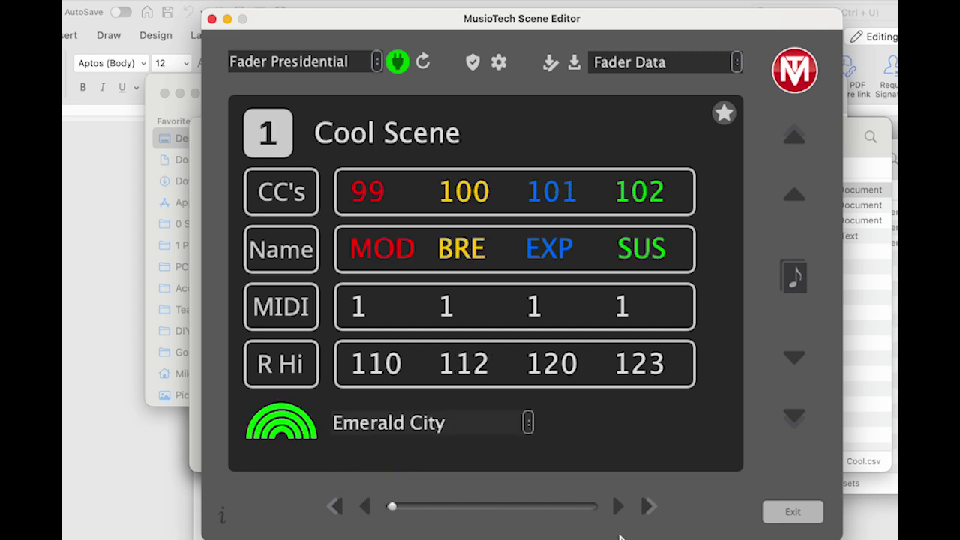
left_click(618, 507)
left_click(618, 509)
left_click(618, 509)
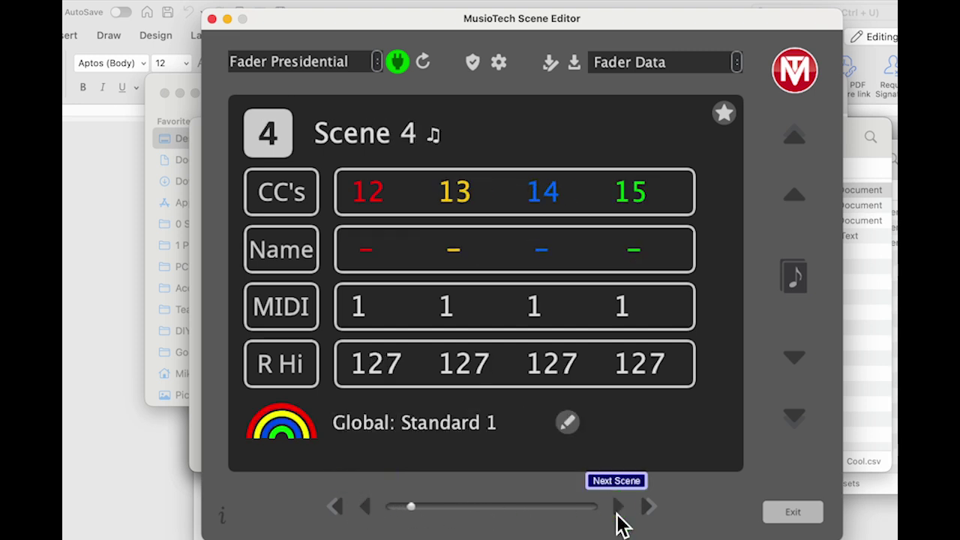
left_click(364, 507)
left_click(367, 507)
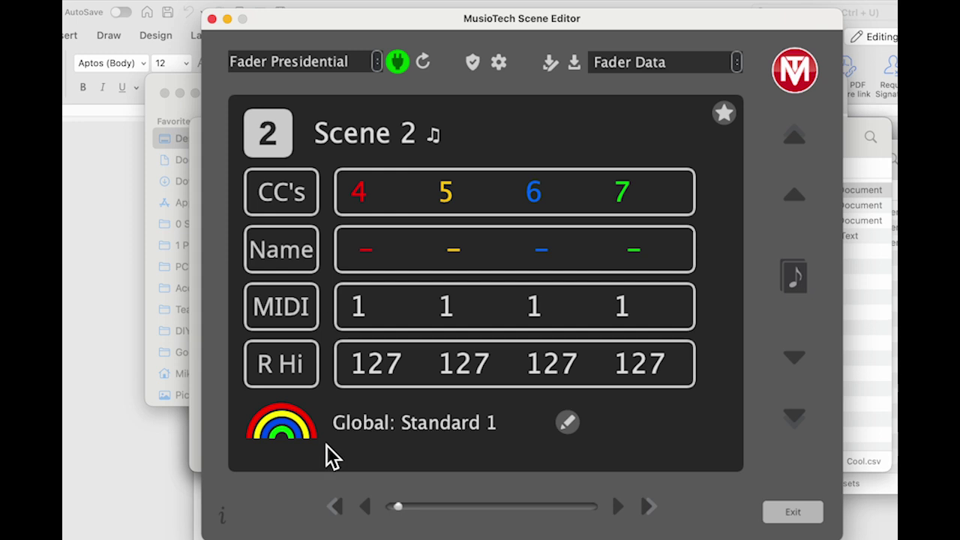
left_click(368, 510)
Step through scenes 2 to 8 and back down to scene 1, Cool Scene
left_click(619, 510)
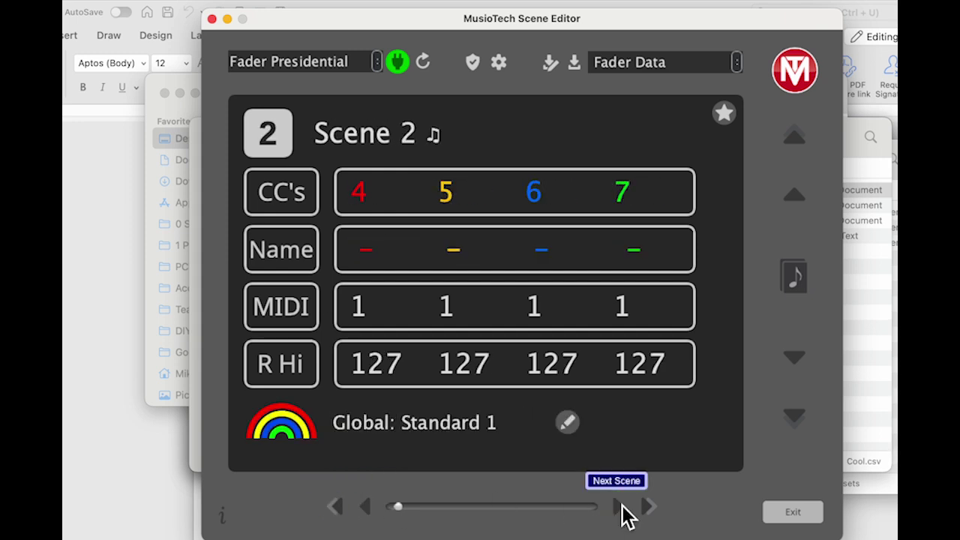
left_click(621, 512)
left_click(621, 512)
left_click(620, 510)
left_click(619, 509)
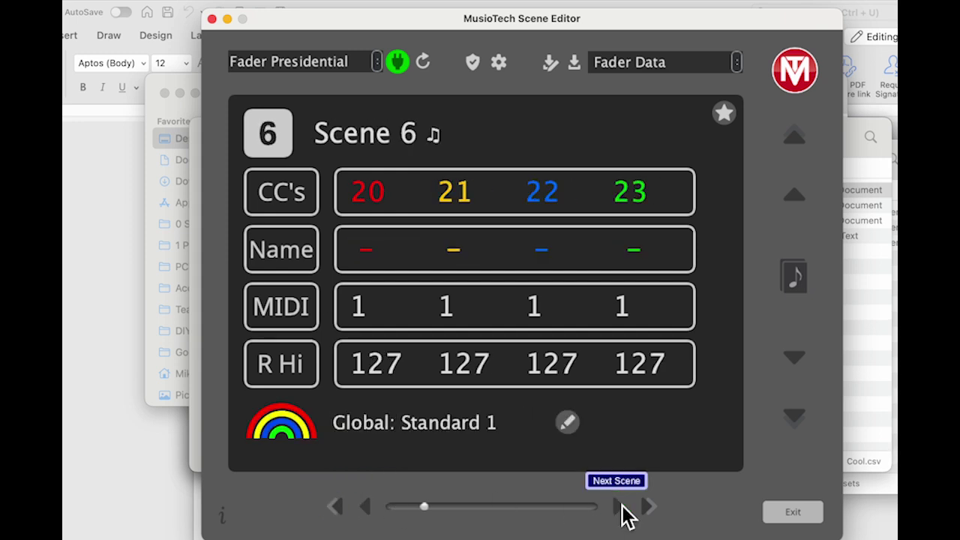
left_click(620, 509)
left_click(620, 510)
left_click(366, 507)
left_click(365, 506)
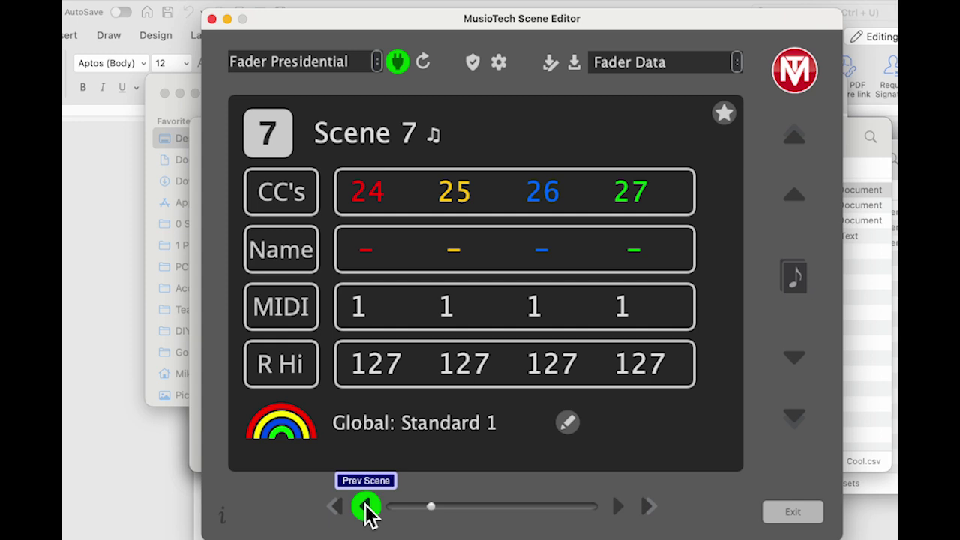
left_click(365, 506)
left_click(366, 506)
left_click(365, 507)
left_click(365, 507)
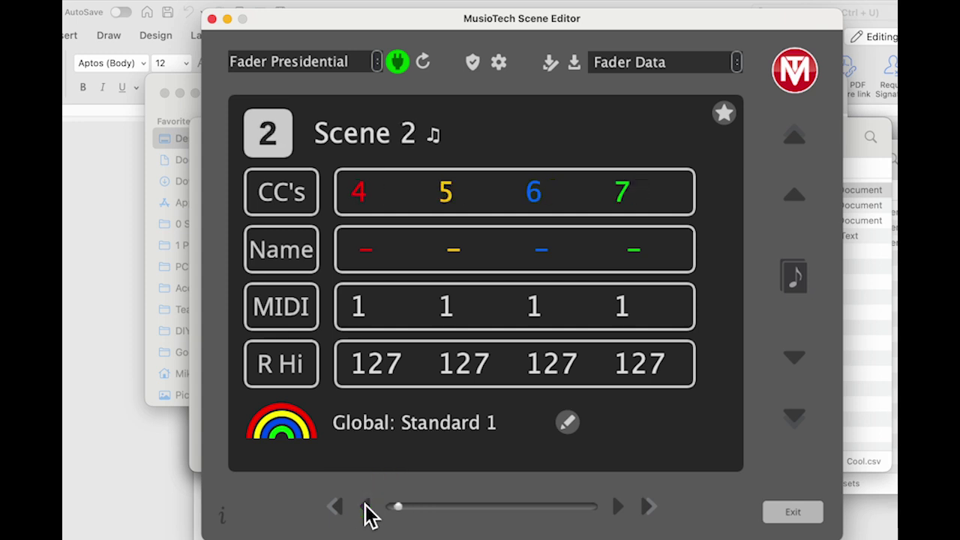
left_click(365, 506)
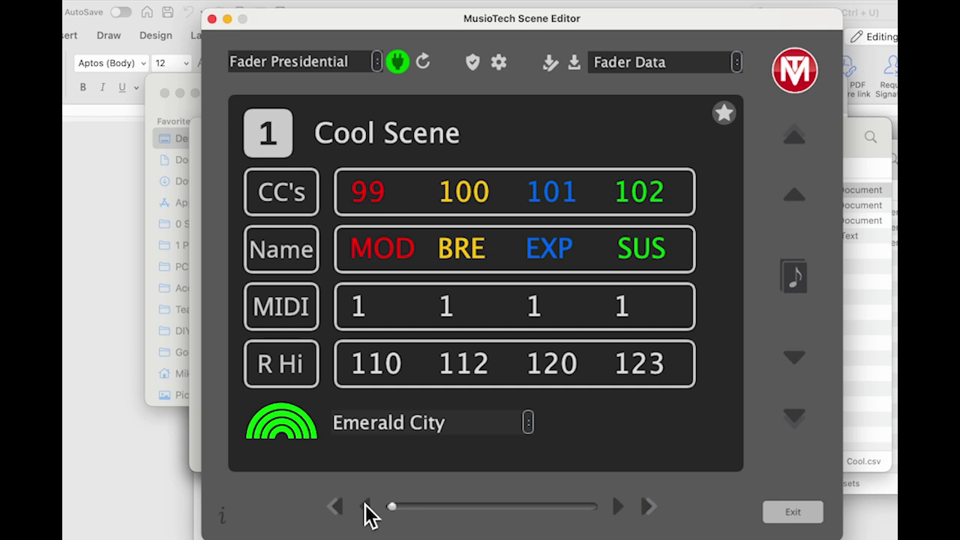
Check scenes 2 to 4 once more, ending on scene 1, Cool Scene
left_click(618, 507)
left_click(624, 507)
left_click(624, 508)
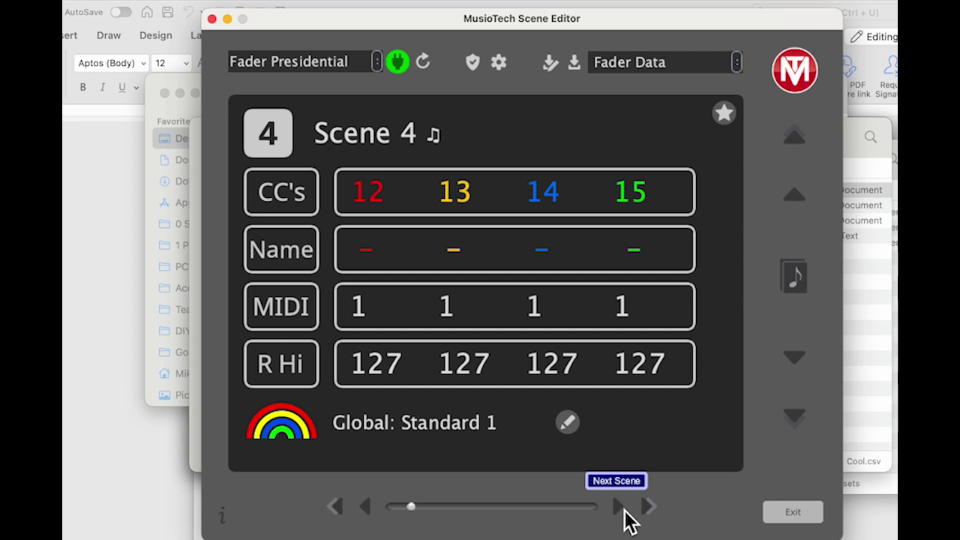
left_click(365, 508)
left_click(366, 509)
left_click(365, 509)
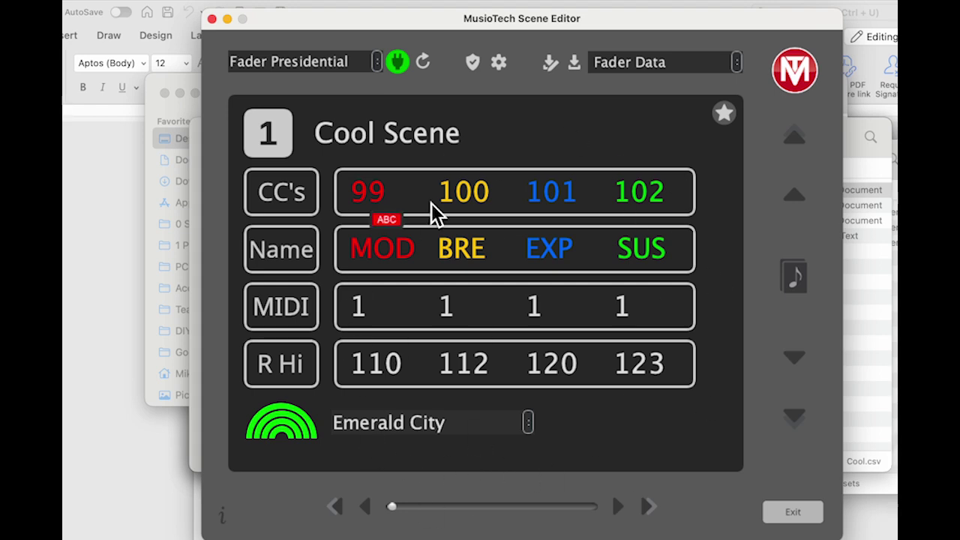
left_click_drag(512, 24, 514, 19)
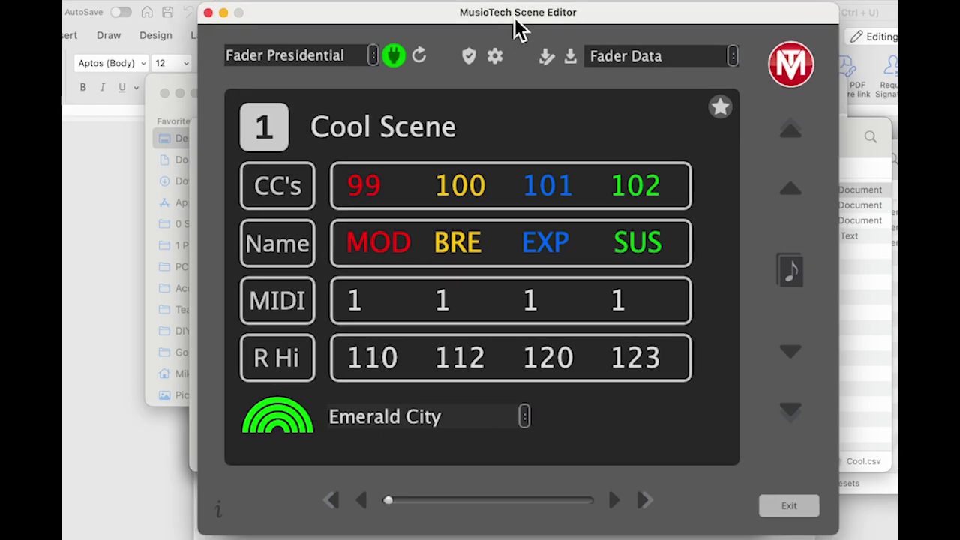